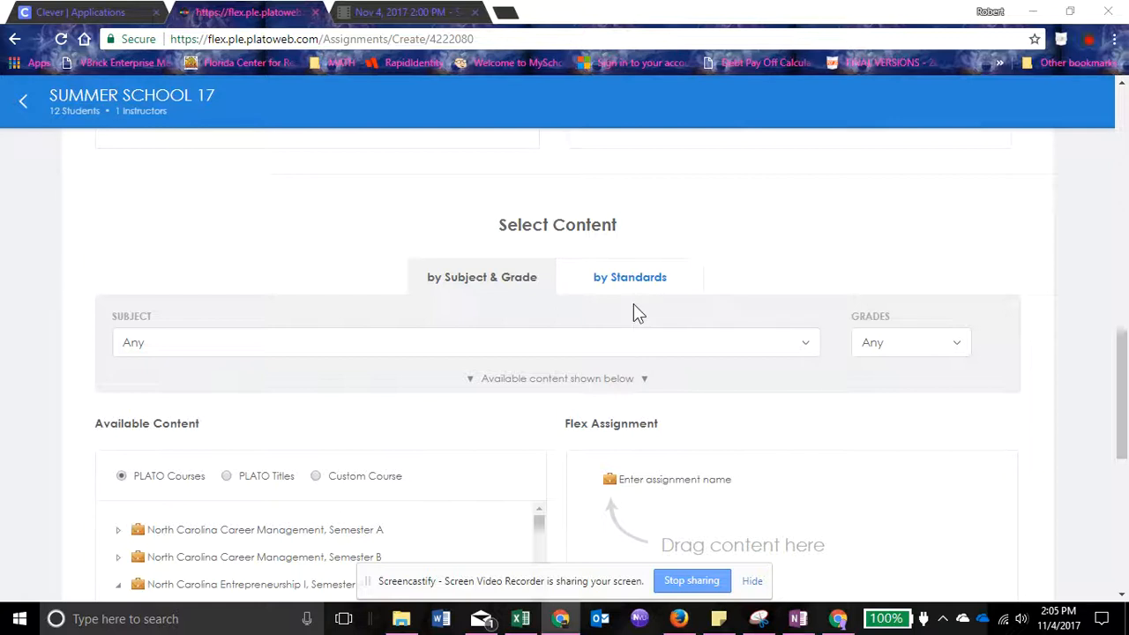
Switch content selection to standards and choose Common Core State Standards with the Mathematics Standards category
click(627, 299)
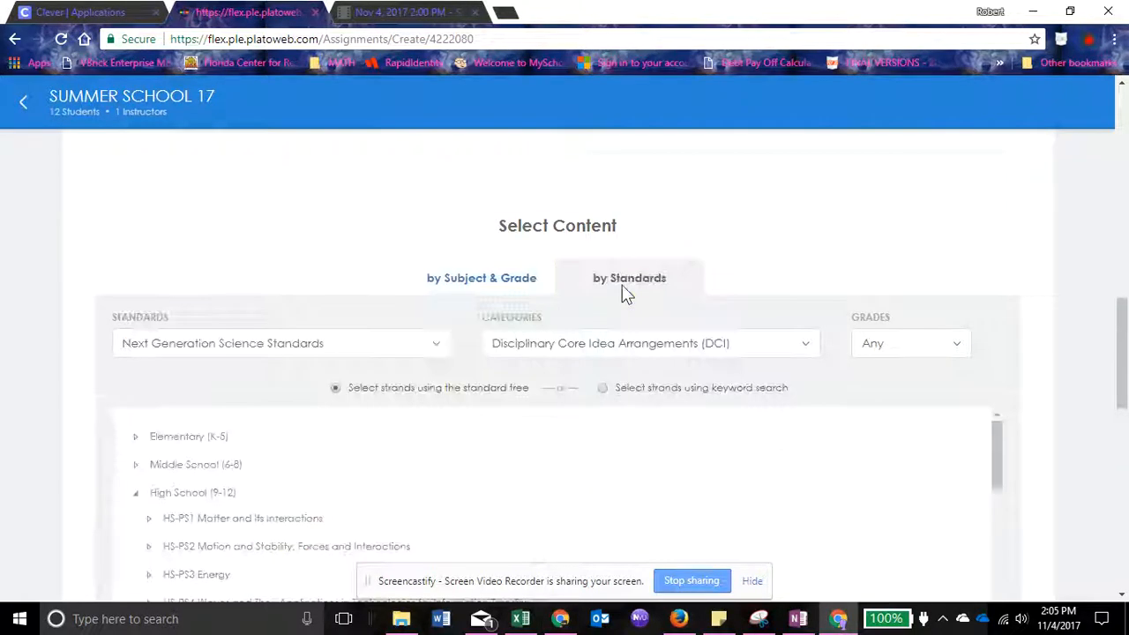
click(417, 352)
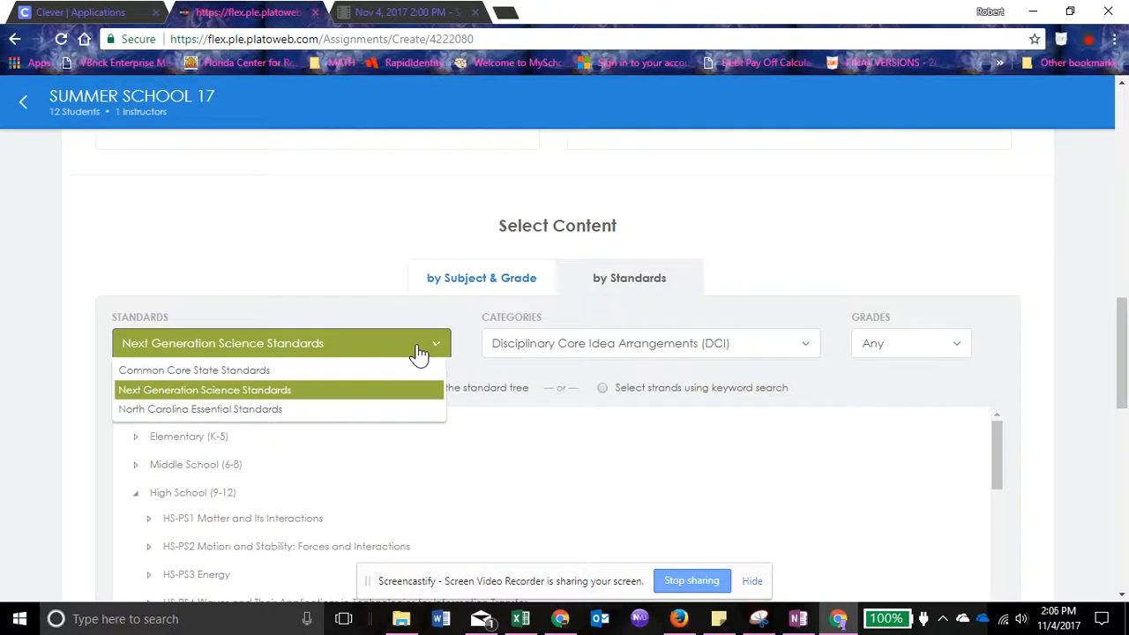
click(280, 369)
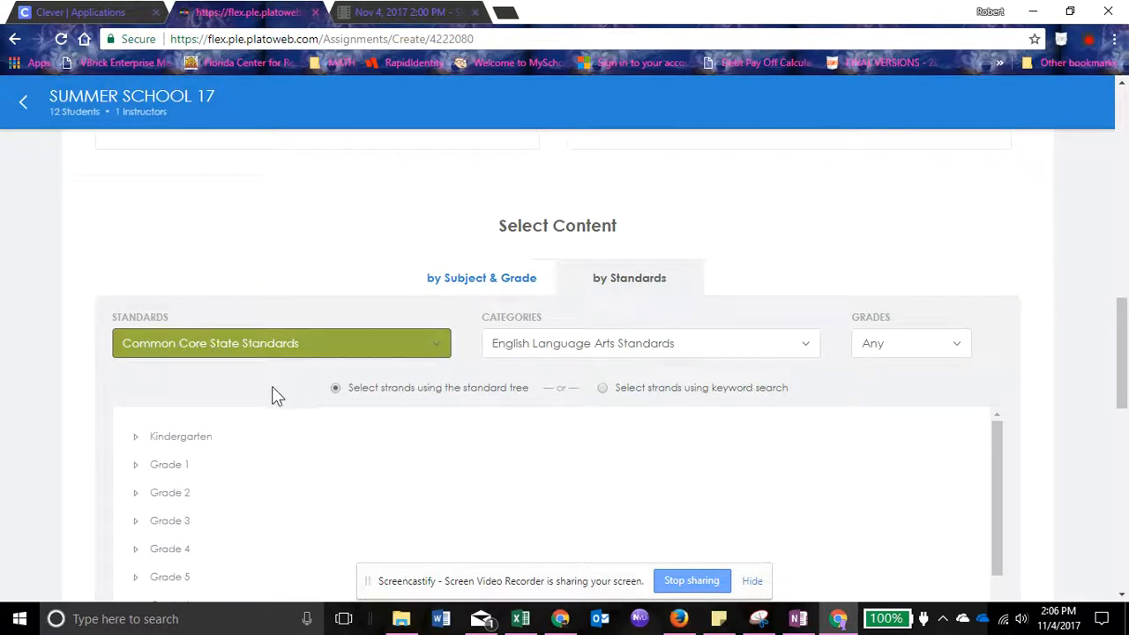
scroll(243, 373, down, 1)
scroll(263, 377, down, 2)
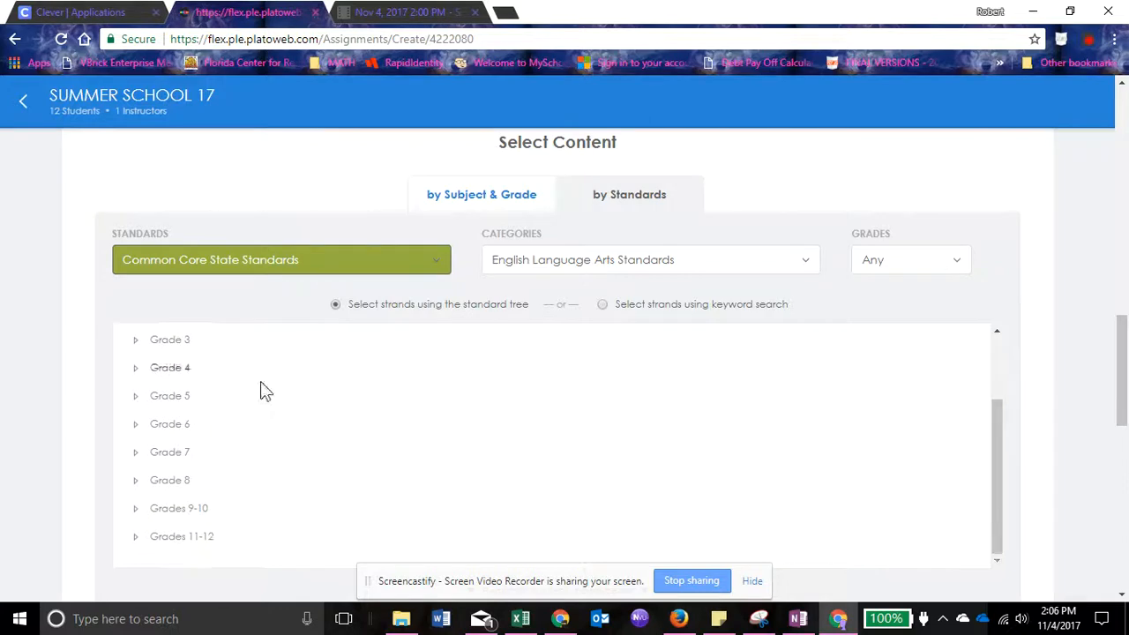
scroll(259, 388, down, 2)
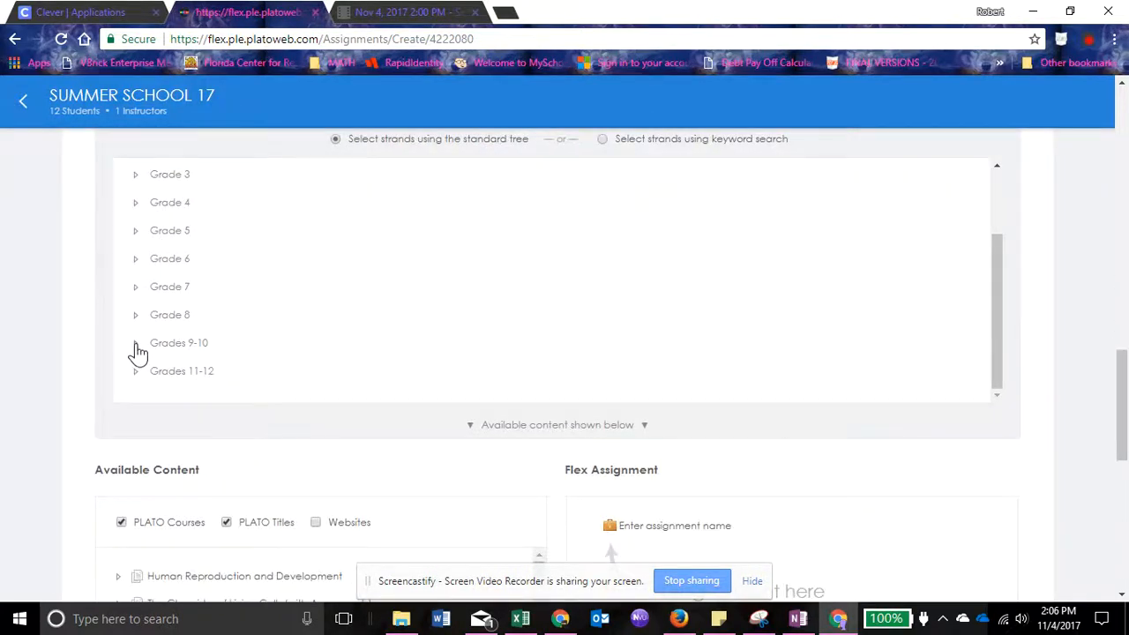
scroll(398, 363, up, 2)
scroll(345, 343, up, 4)
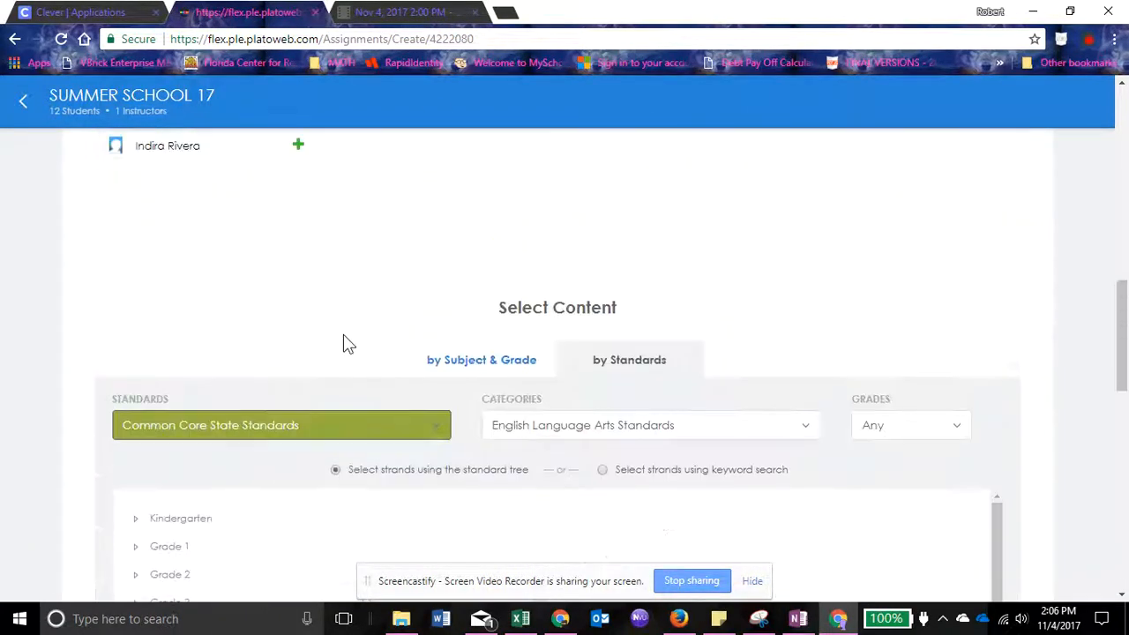
click(530, 432)
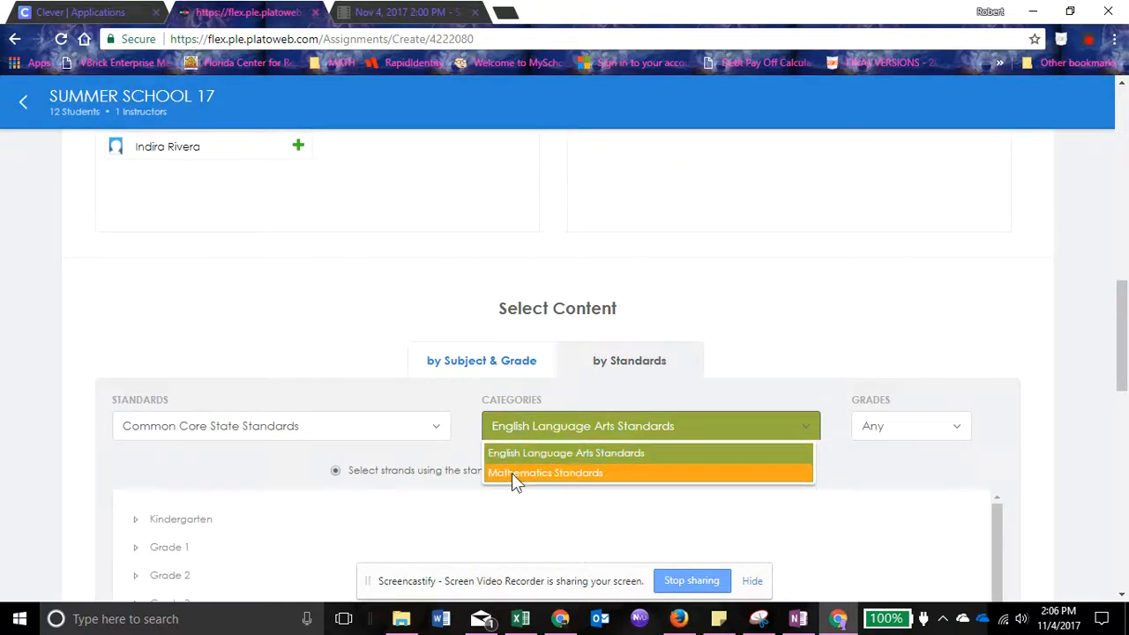
click(512, 473)
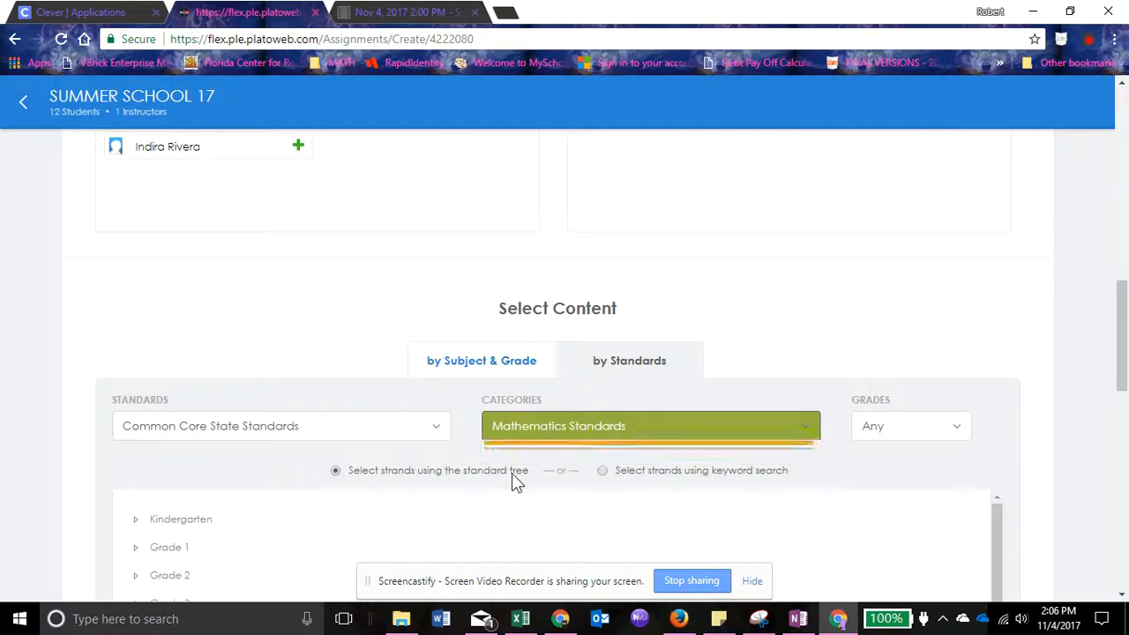
Set the standards to North Carolina Essential Standards and the category to Science
click(311, 432)
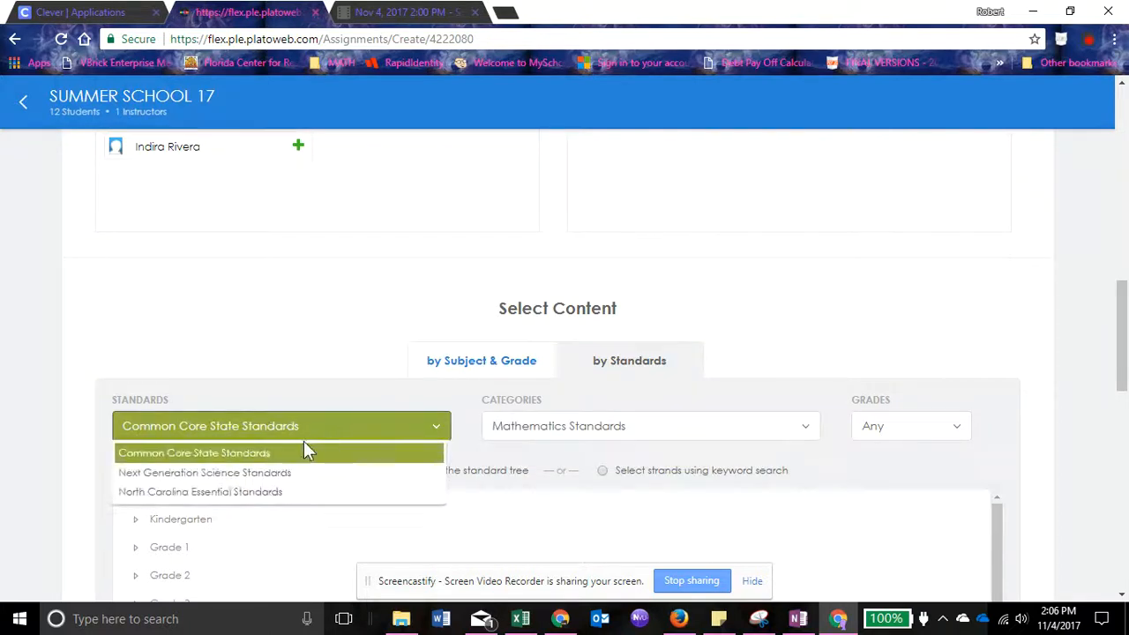
click(270, 491)
click(561, 430)
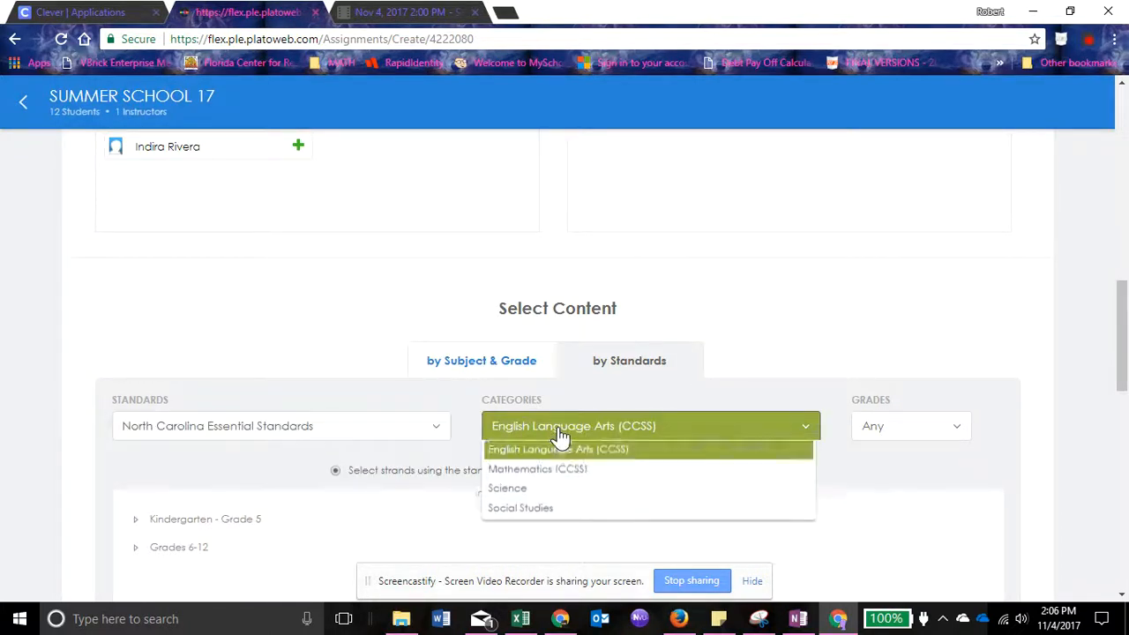
click(549, 501)
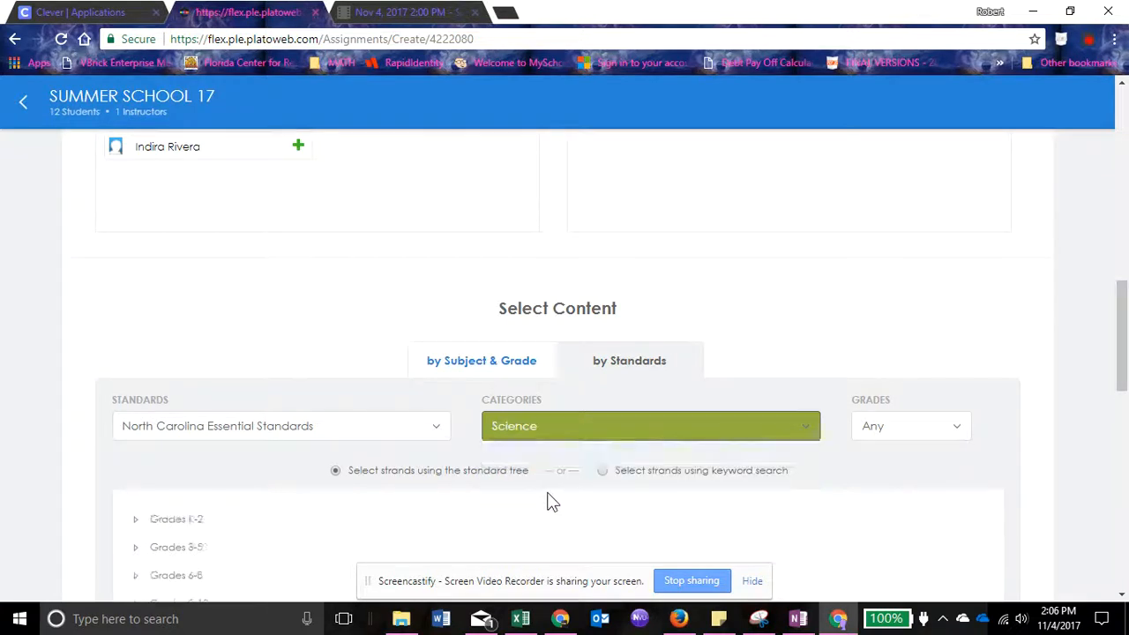
Expand the standards tree through Grades 9-12, Biology and Evolution and Genetics to the objectives under Bio.3.1
scroll(524, 499, down, 3)
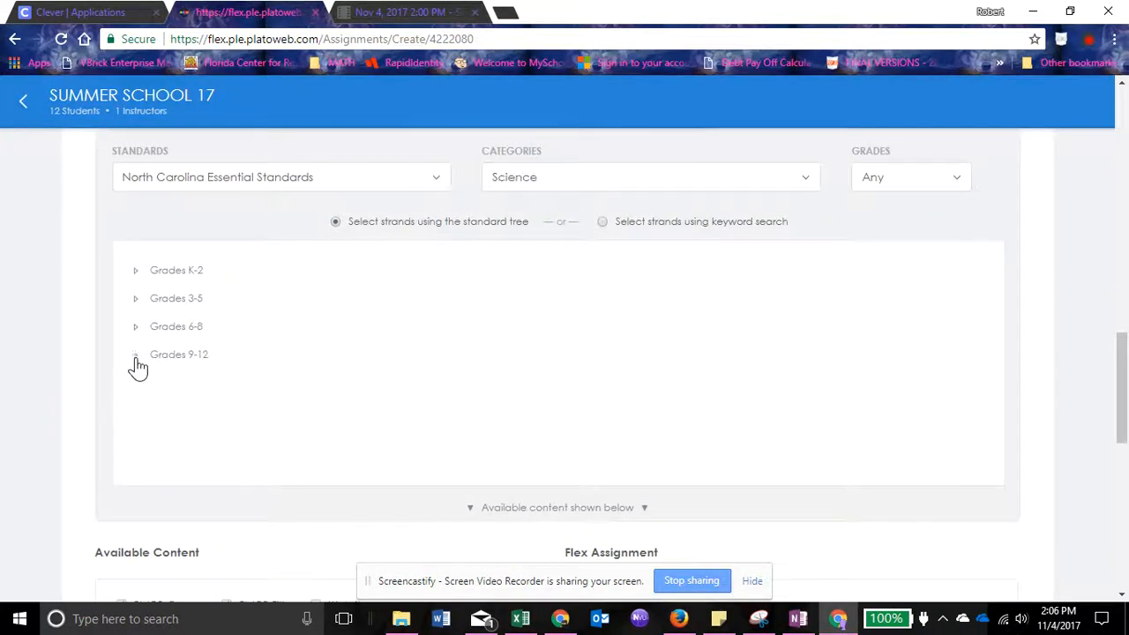
click(134, 358)
scroll(161, 406, down, 1)
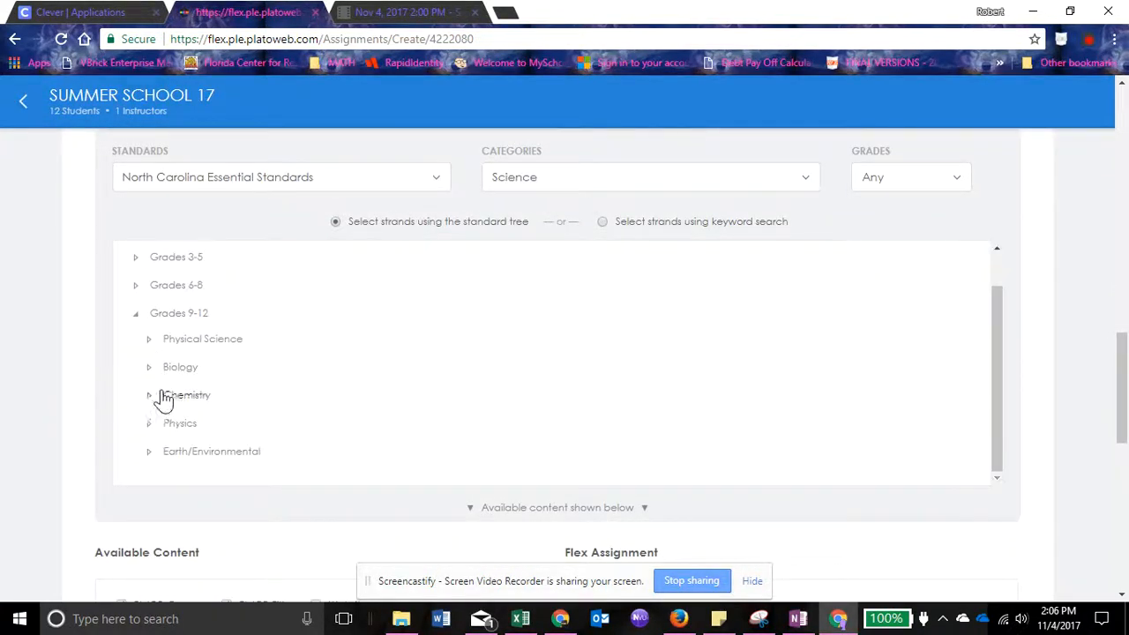
click(158, 372)
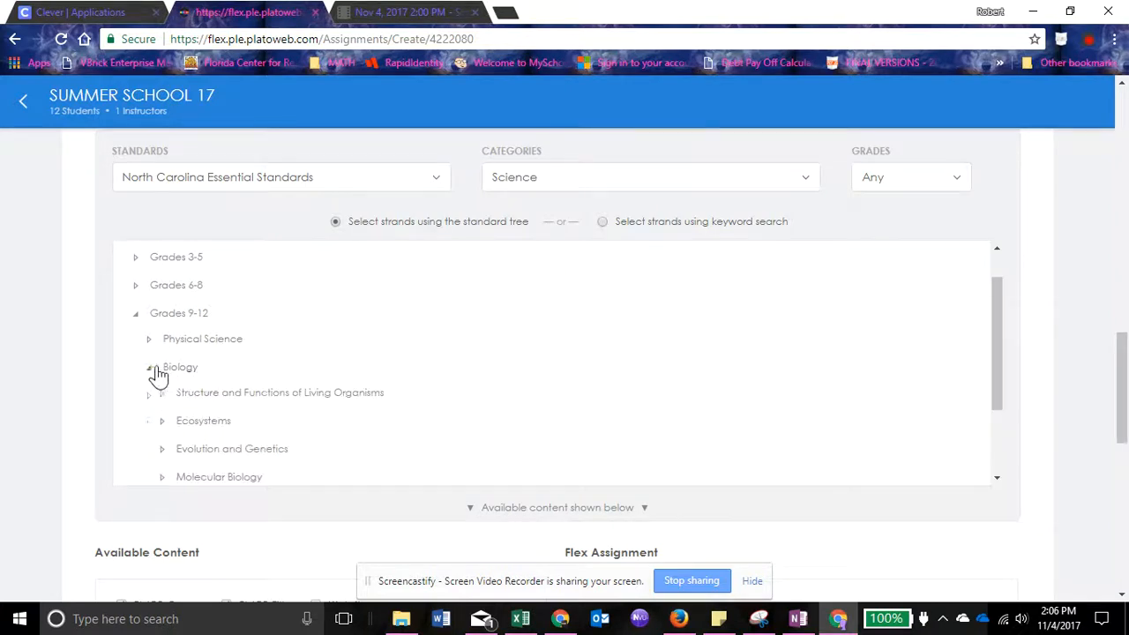
scroll(303, 439, down, 2)
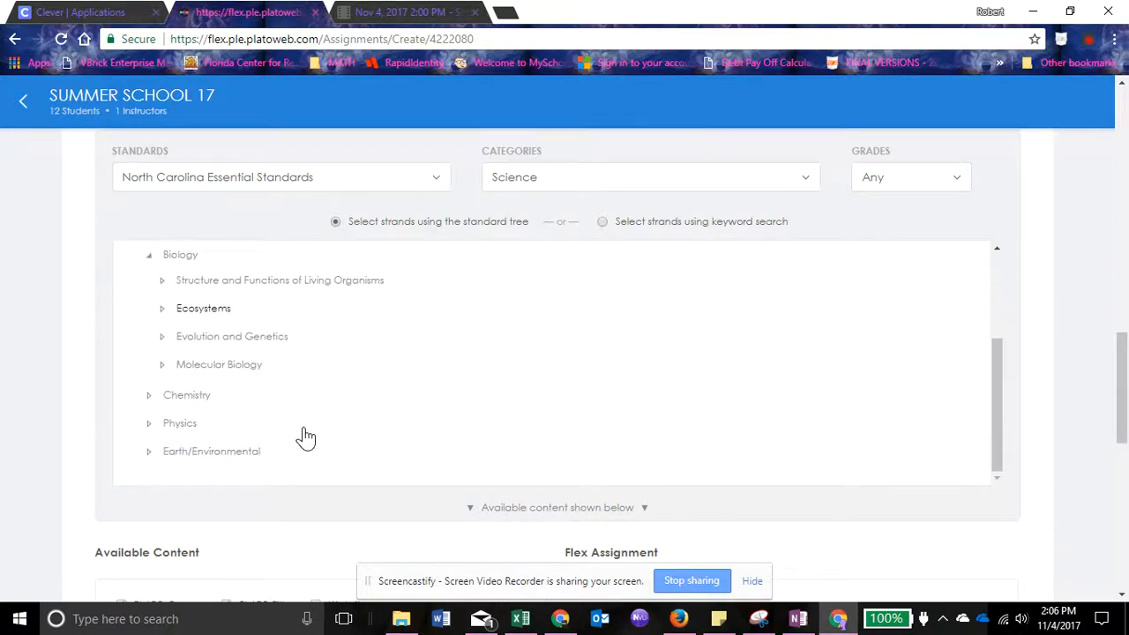
click(164, 338)
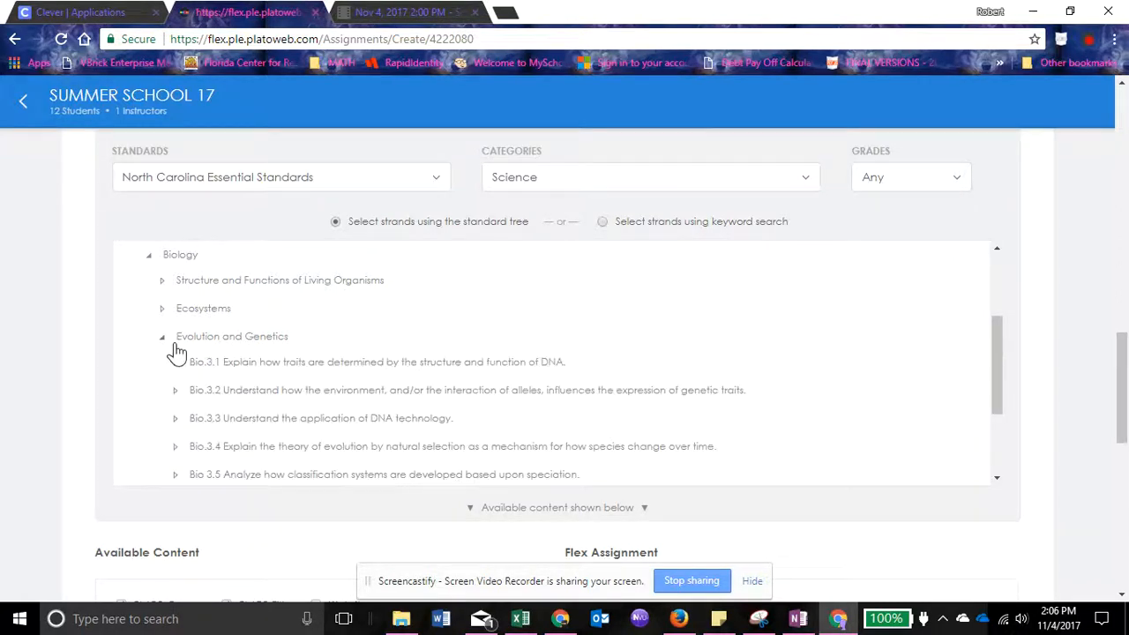
click(227, 369)
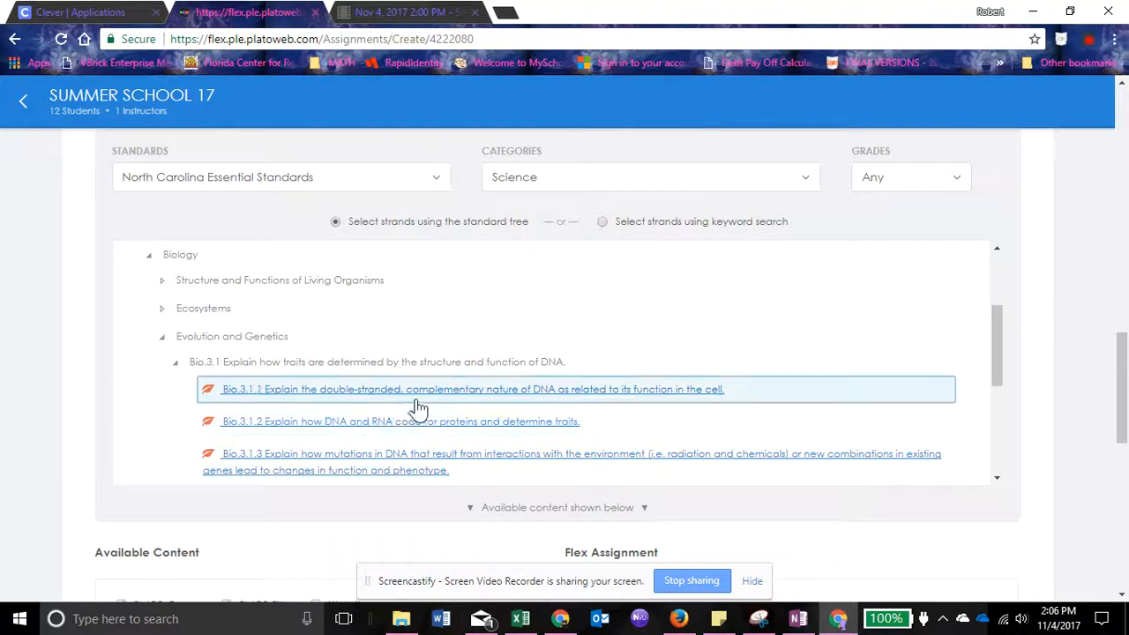
Examine the Bio.3.1 objectives, the remaining science strands and the lessons listed under Available Content
scroll(430, 411, down, 1)
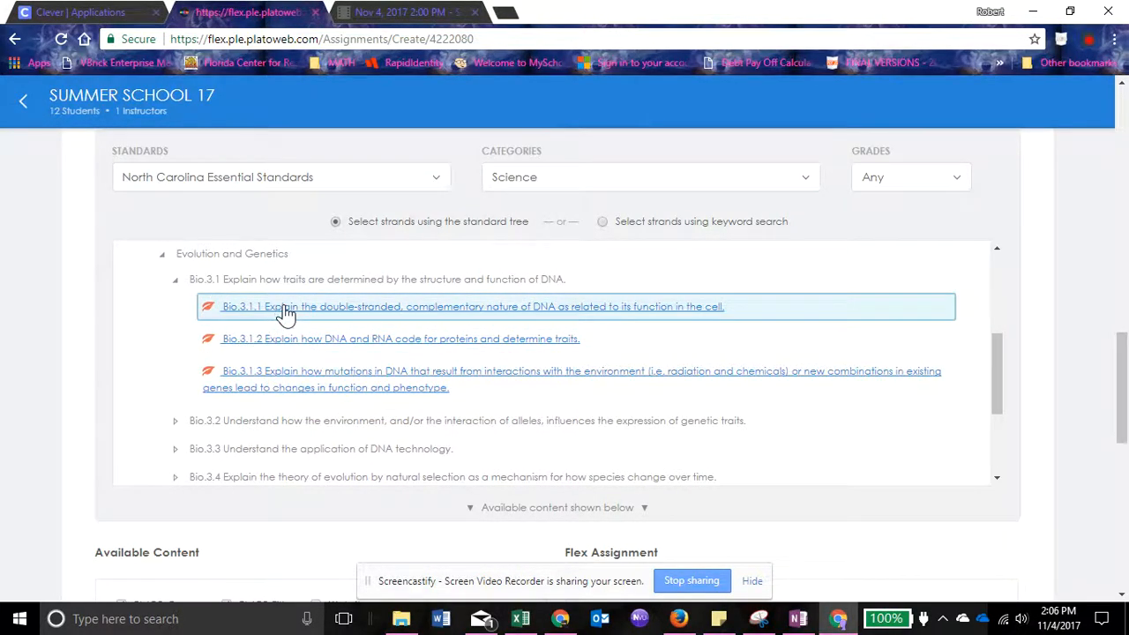
scroll(264, 315, down, 3)
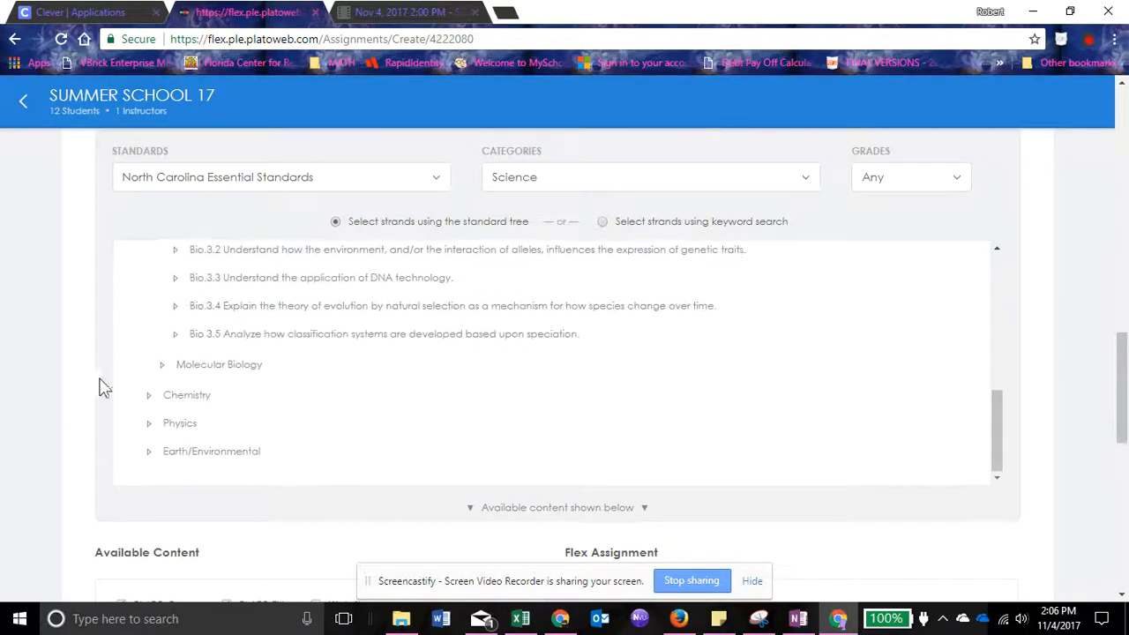
scroll(88, 384, down, 3)
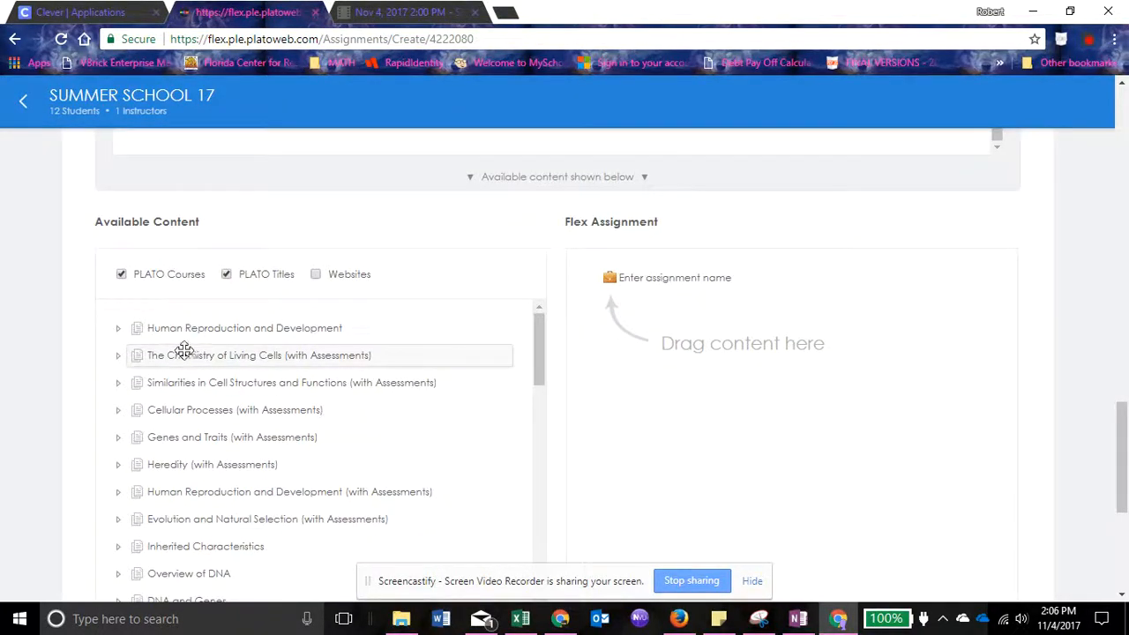
scroll(221, 371, up, 2)
scroll(221, 309, up, 5)
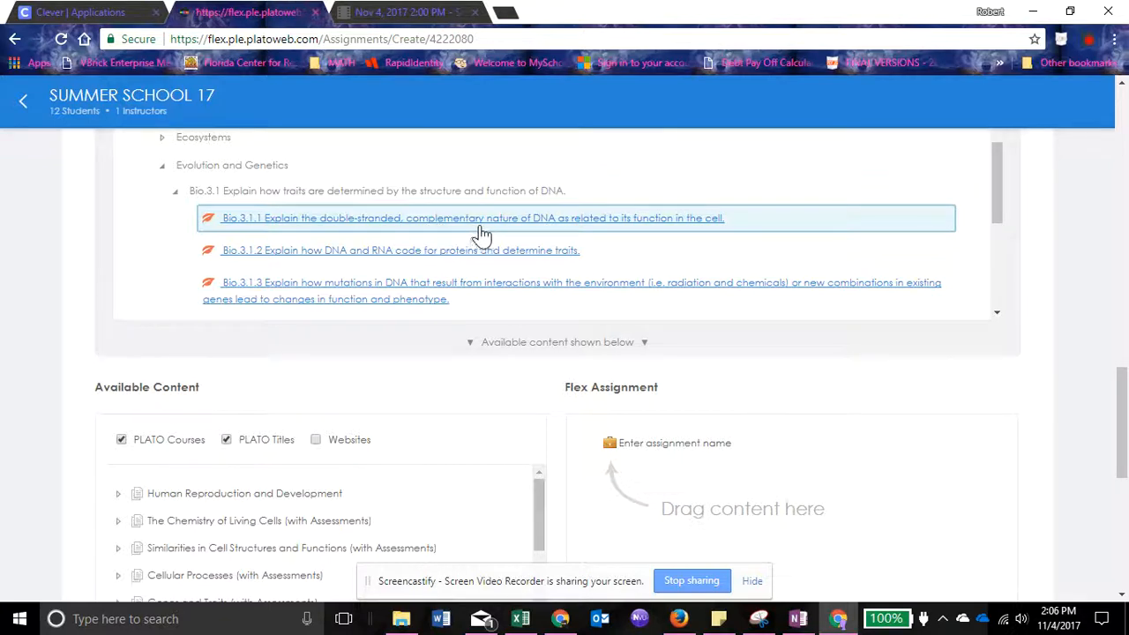
scroll(499, 255, down, 6)
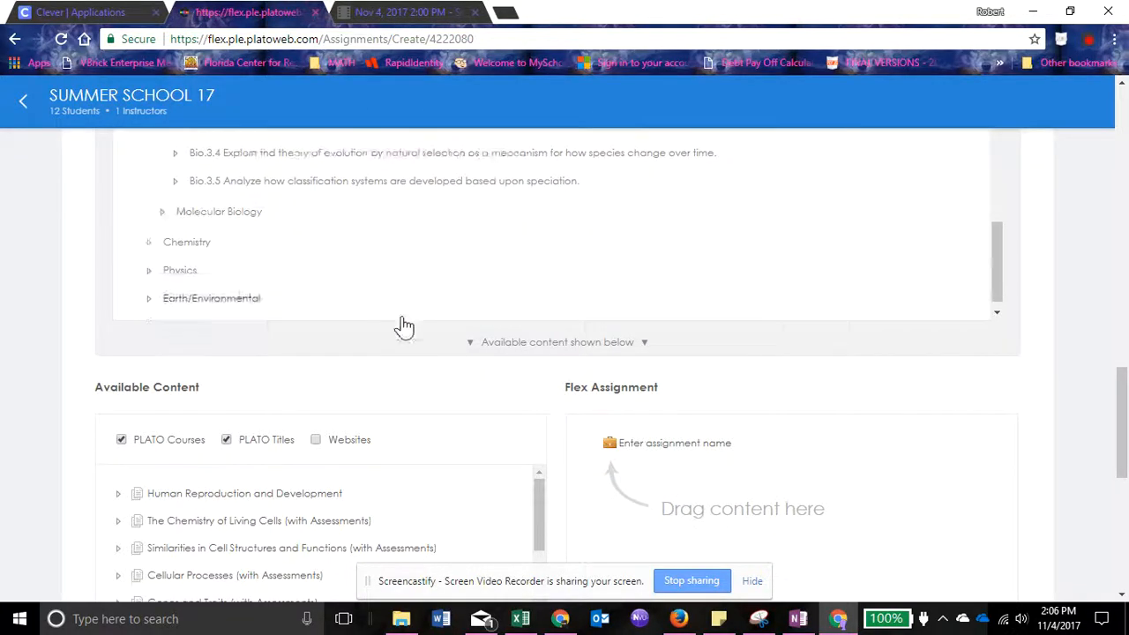
scroll(239, 461, down, 5)
scroll(190, 468, down, 3)
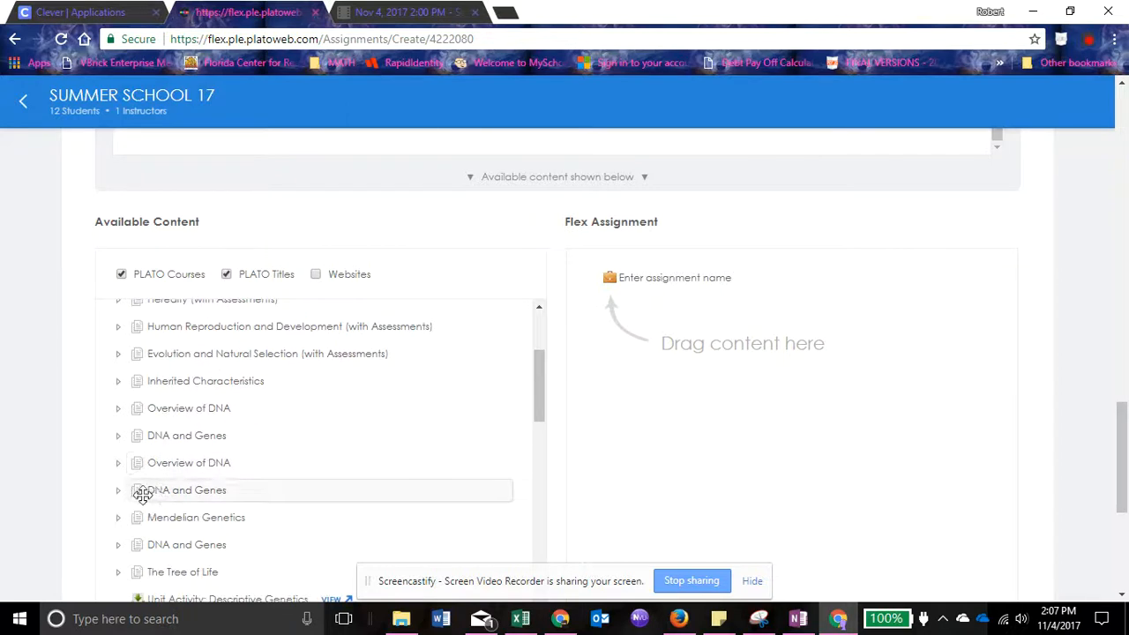
Add the Overview of DNA lesson to the flex assignment and check which activities it contains
click(118, 410)
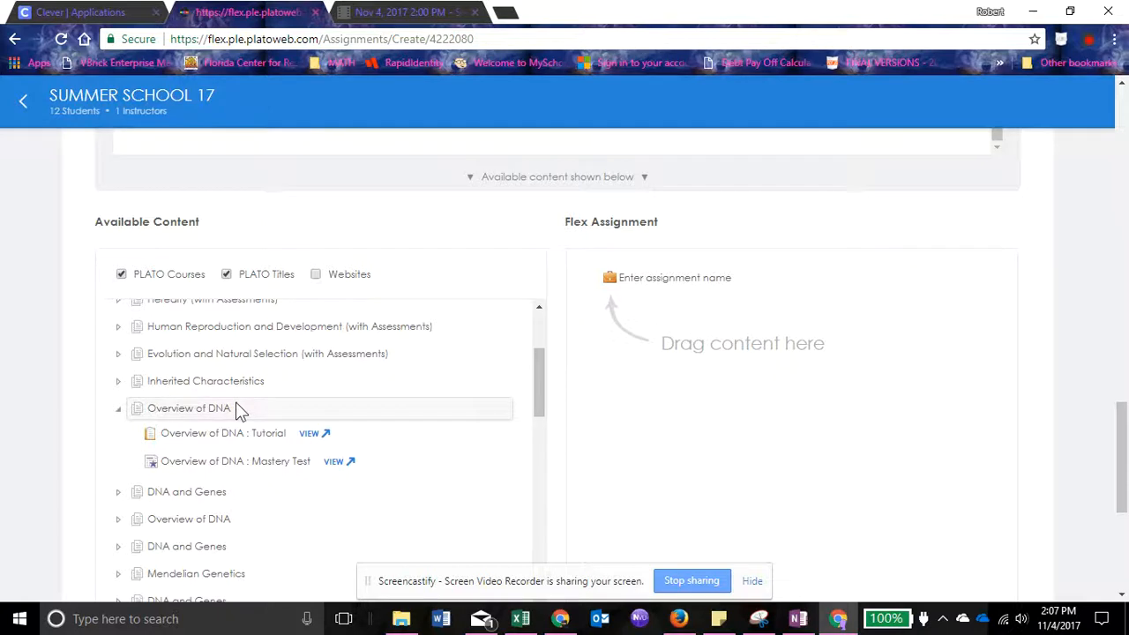
drag(216, 405, 612, 285)
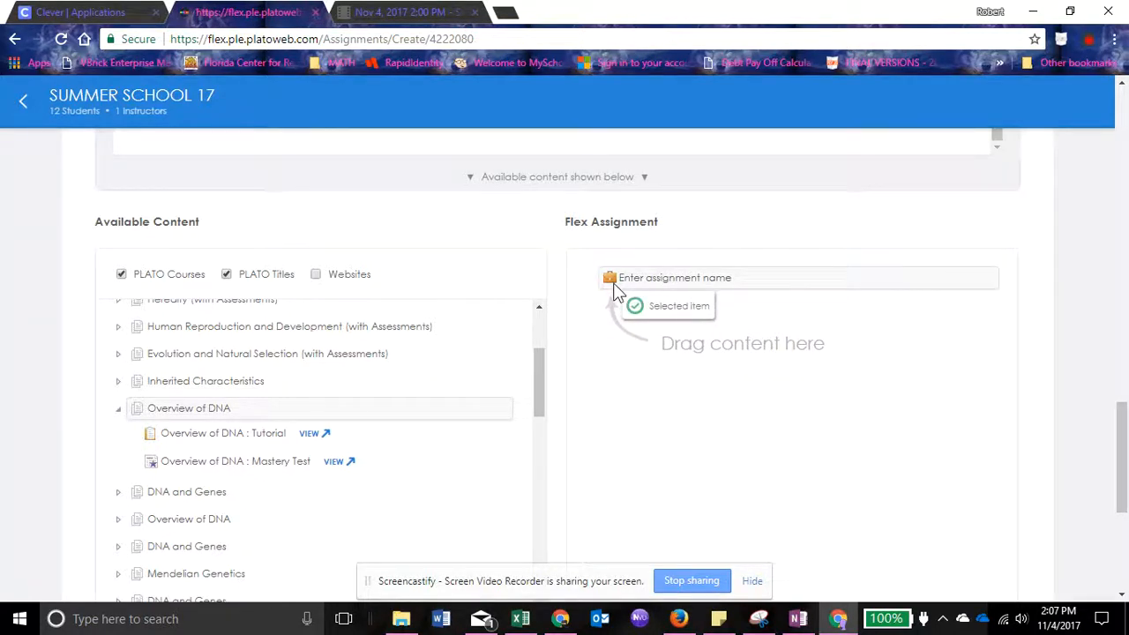
drag(615, 296, 634, 321)
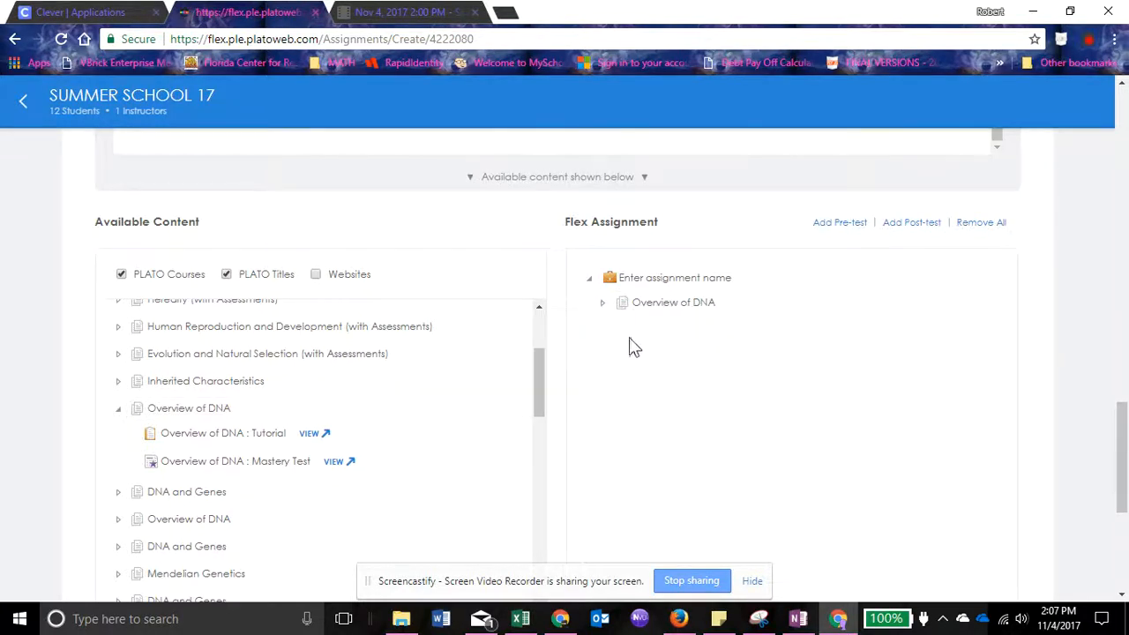
click(604, 305)
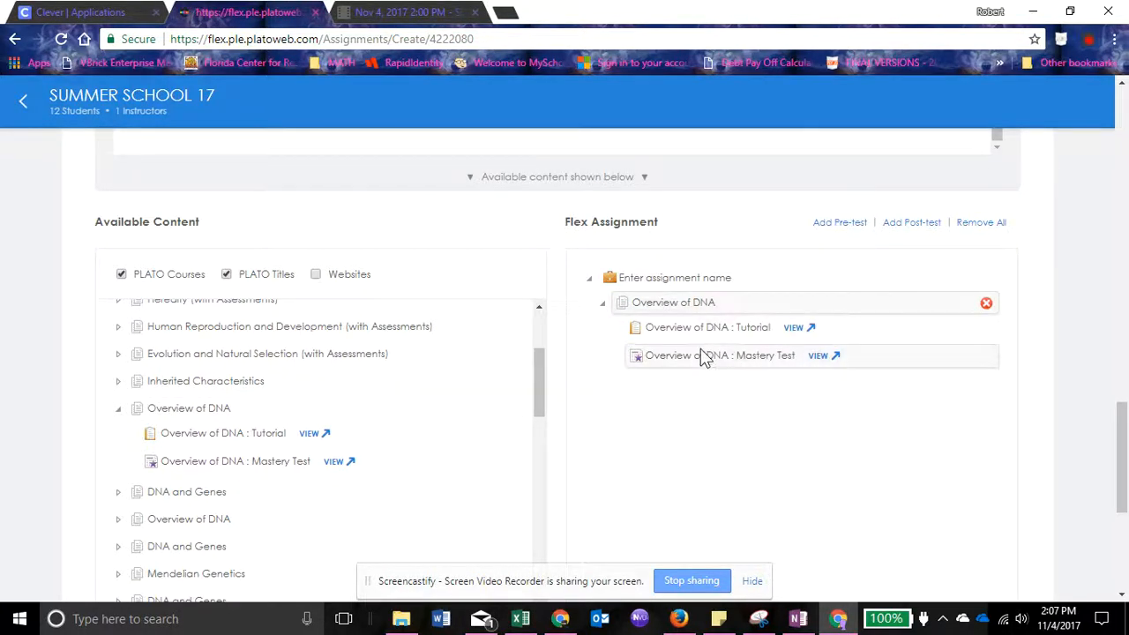
click(604, 304)
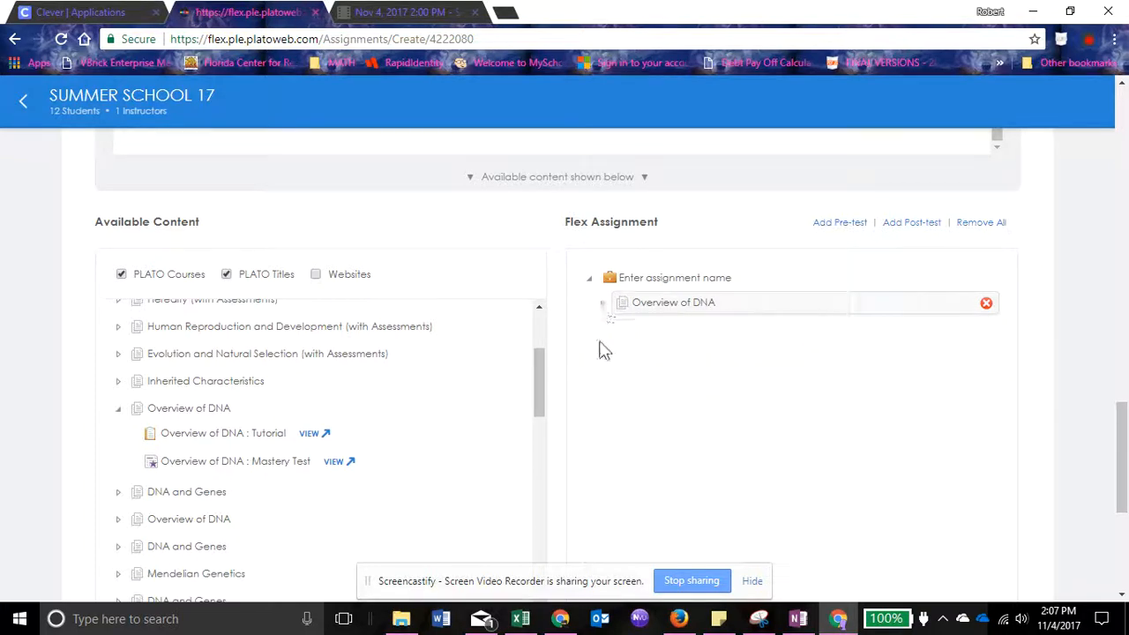
Add the Cell Processes and Transport lesson from the available content to the flex assignment
scroll(188, 448, down, 1)
scroll(188, 448, down, 2)
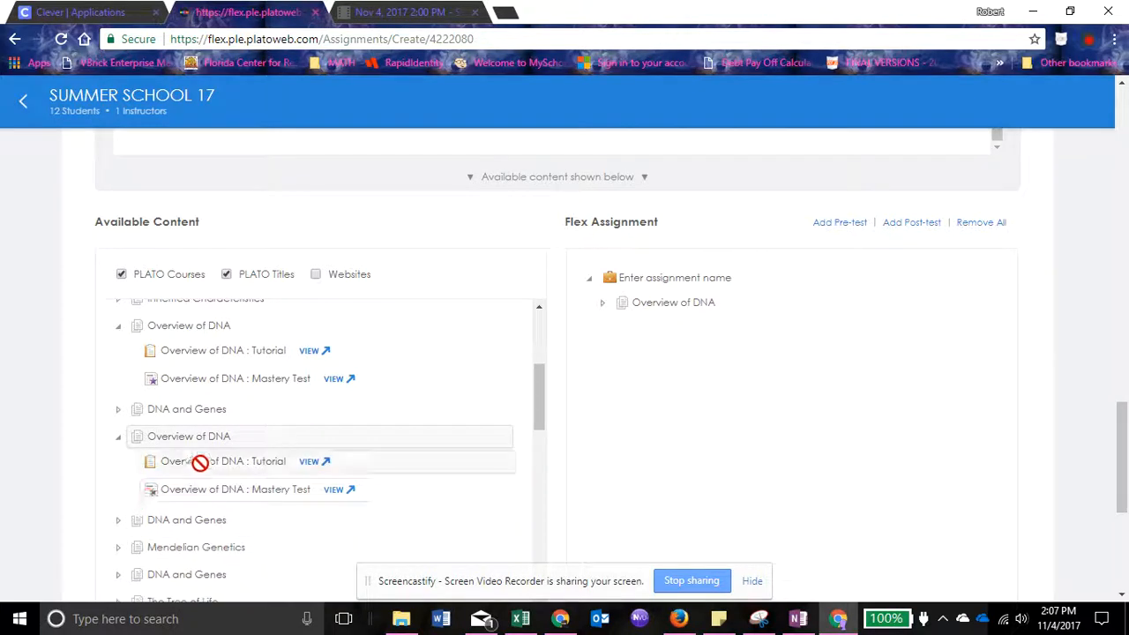
scroll(176, 466, down, 8)
scroll(169, 382, down, 10)
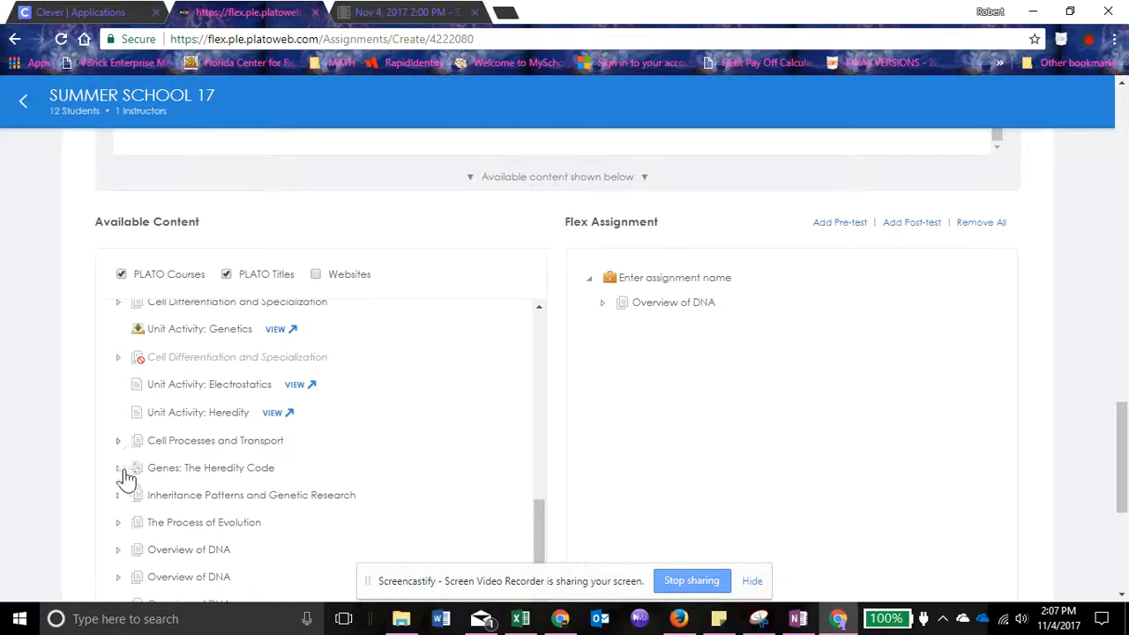
drag(137, 441, 610, 302)
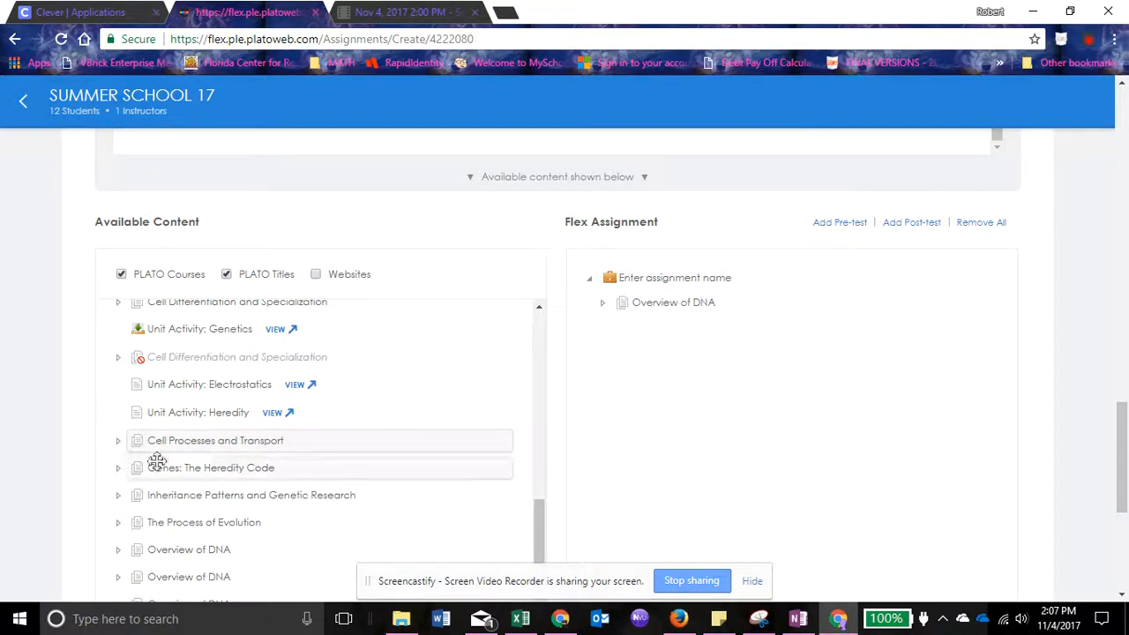
drag(132, 445, 618, 291)
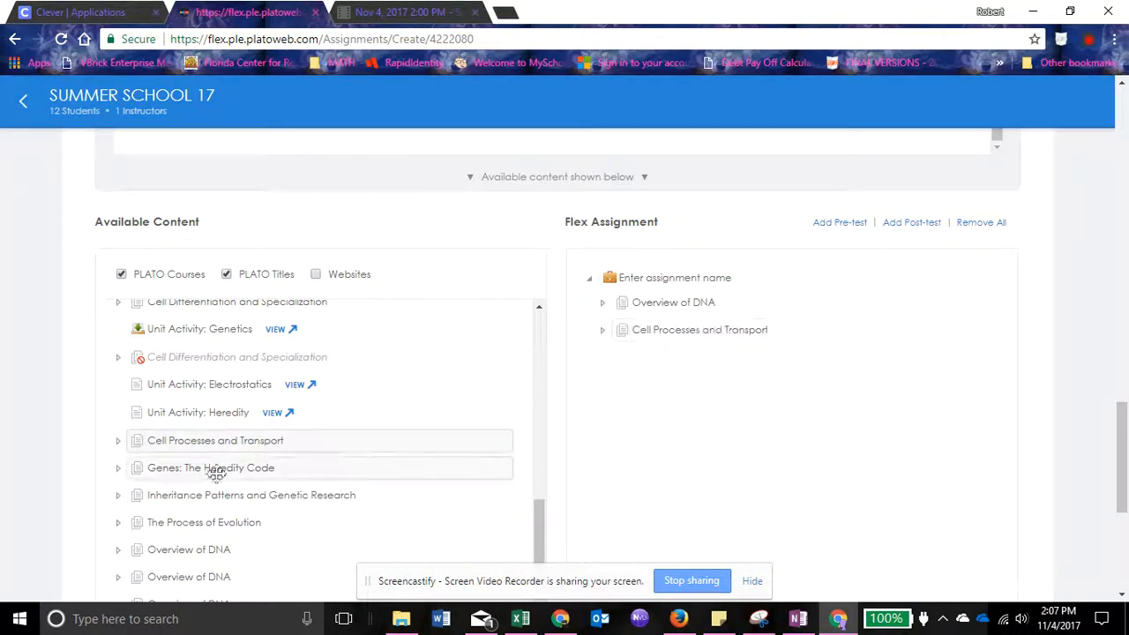
Add The Process of Evolution and Cellular Processes lessons to the flex assignment
drag(197, 521, 620, 283)
scroll(491, 461, down, 3)
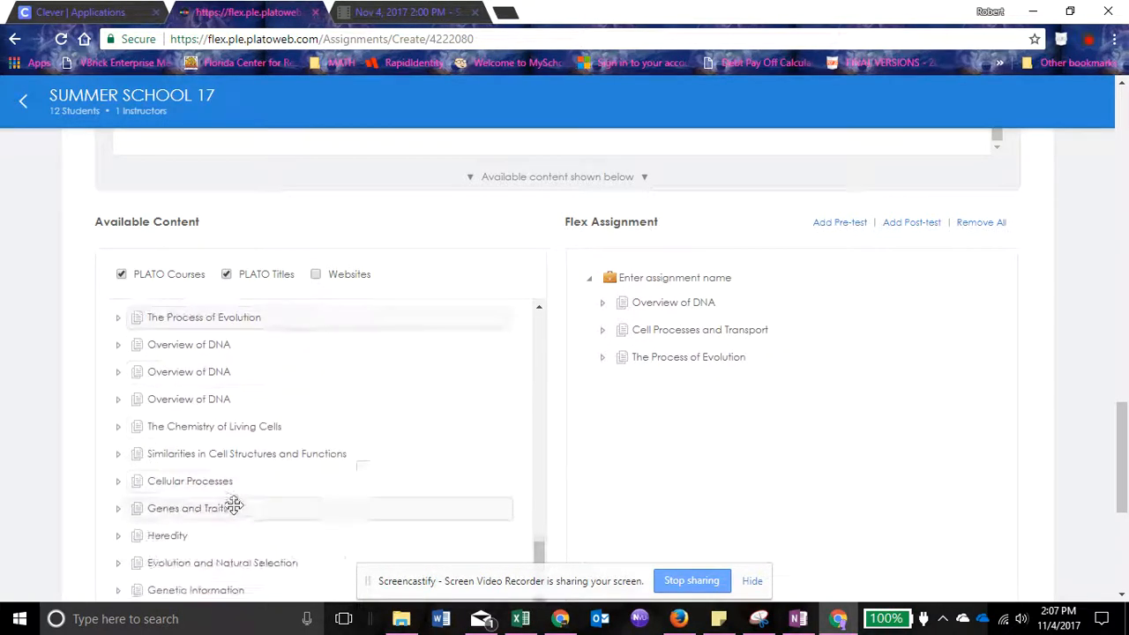
drag(197, 481, 661, 285)
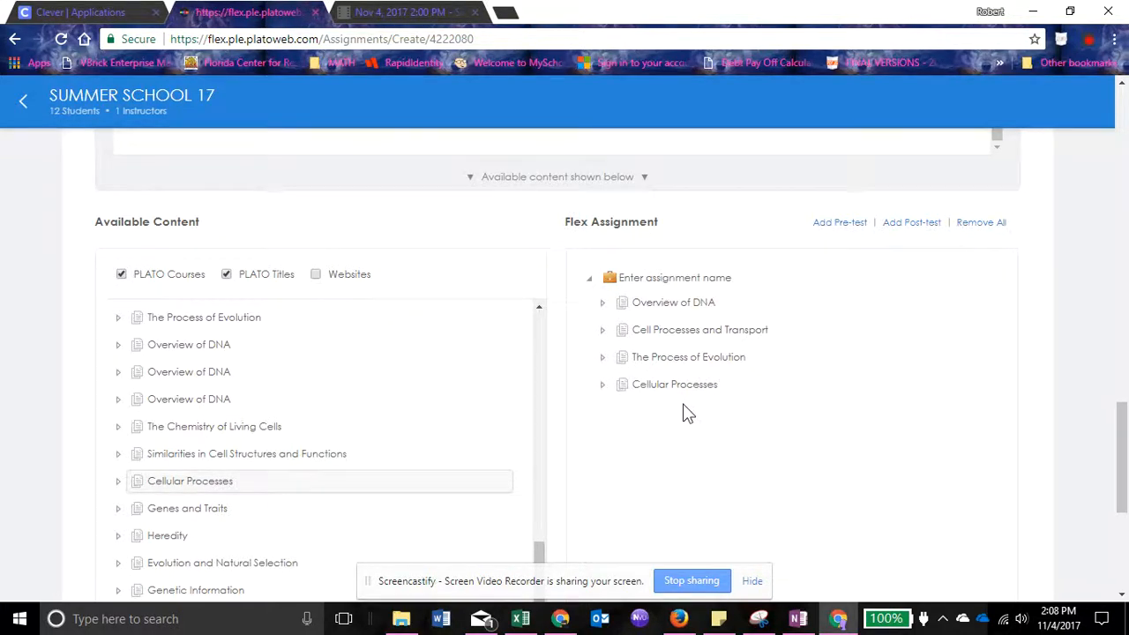
scroll(441, 379, up, 5)
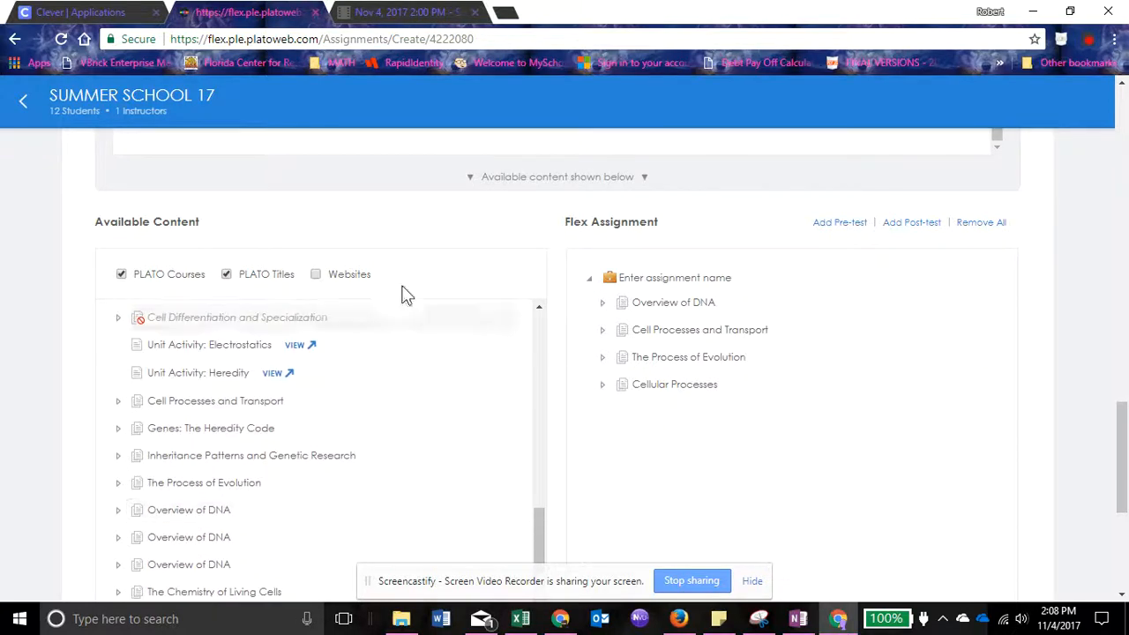
Examine the class student list and the assignment settings above the content selection
scroll(391, 259, up, 2)
scroll(112, 282, up, 15)
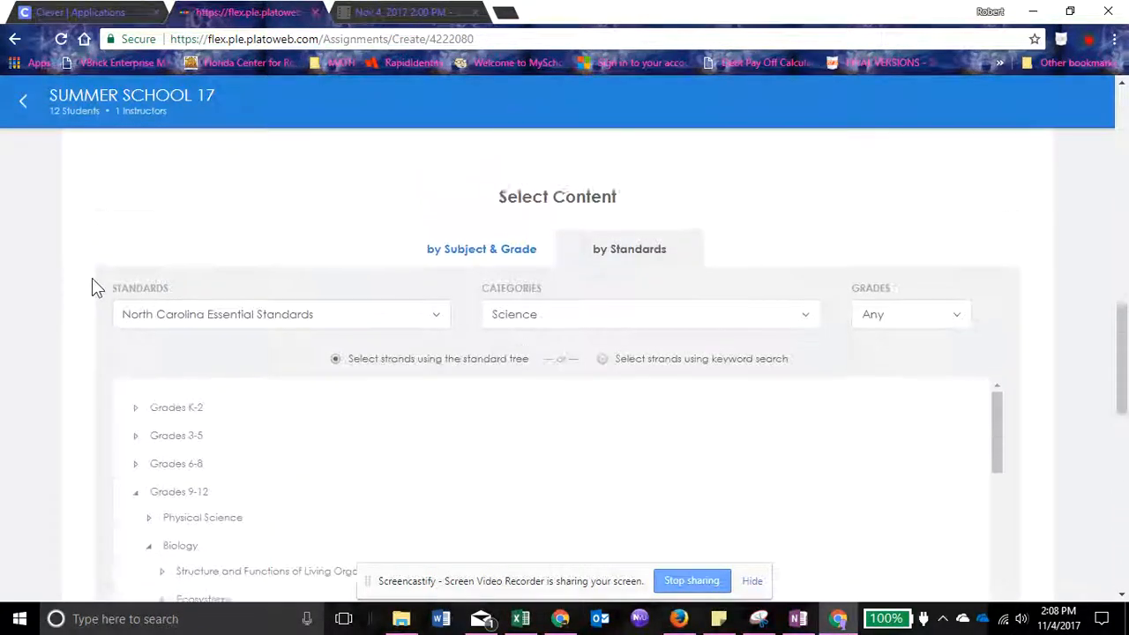
scroll(265, 323, up, 3)
scroll(277, 335, down, 4)
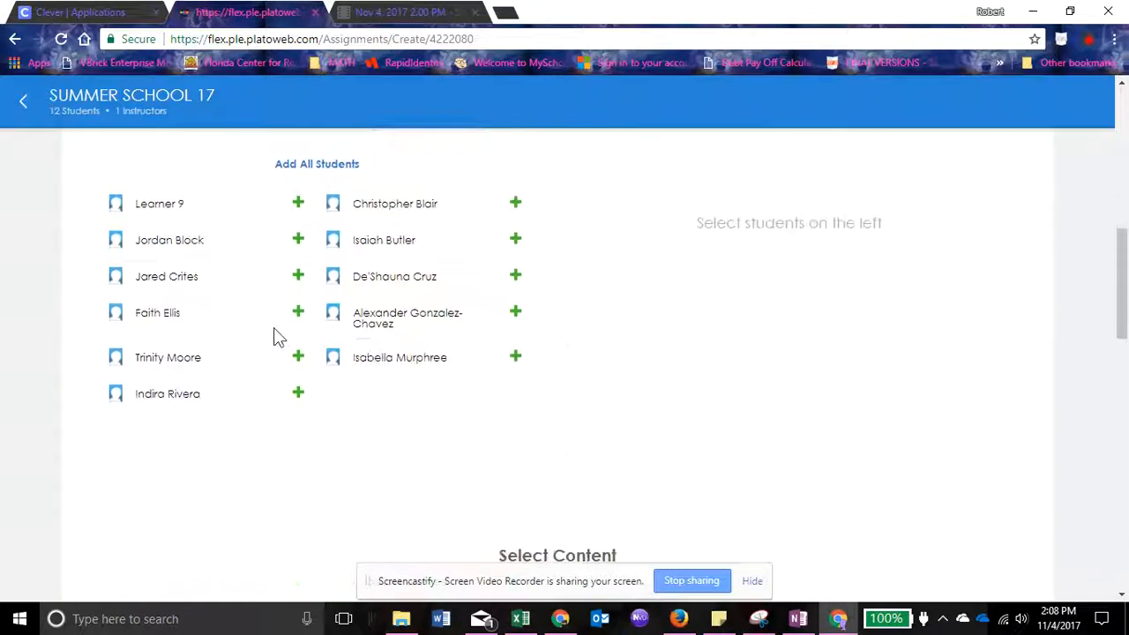
scroll(297, 335, up, 4)
scroll(296, 335, up, 1)
scroll(295, 335, down, 1)
scroll(298, 340, up, 1)
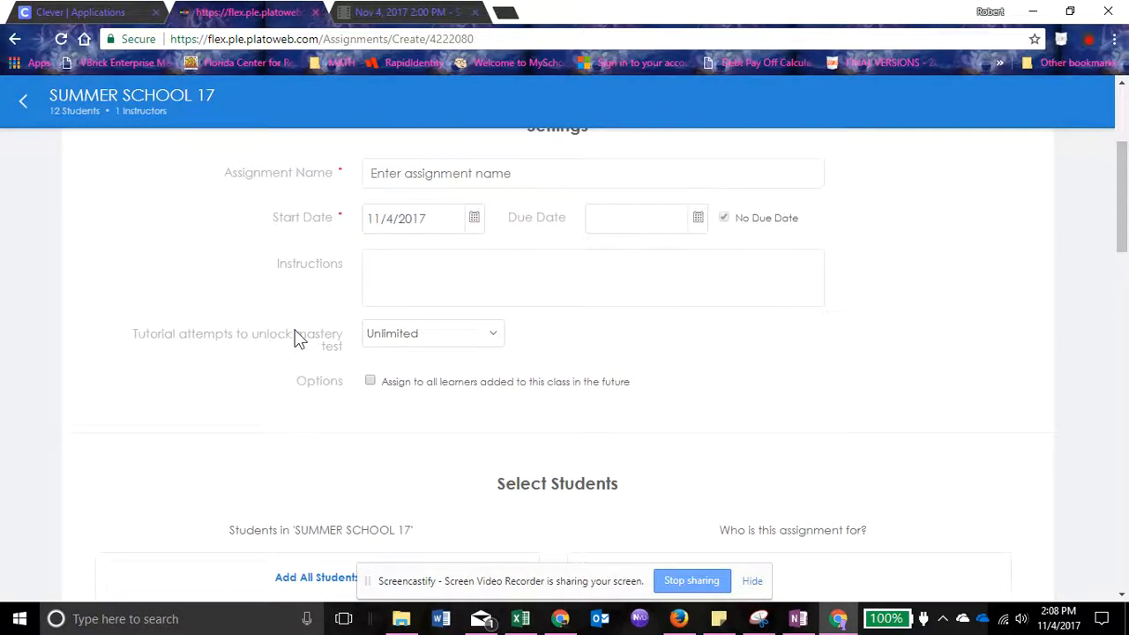
click(301, 570)
scroll(298, 569, down, 1)
scroll(299, 567, up, 1)
scroll(718, 541, down, 6)
scroll(681, 555, up, 8)
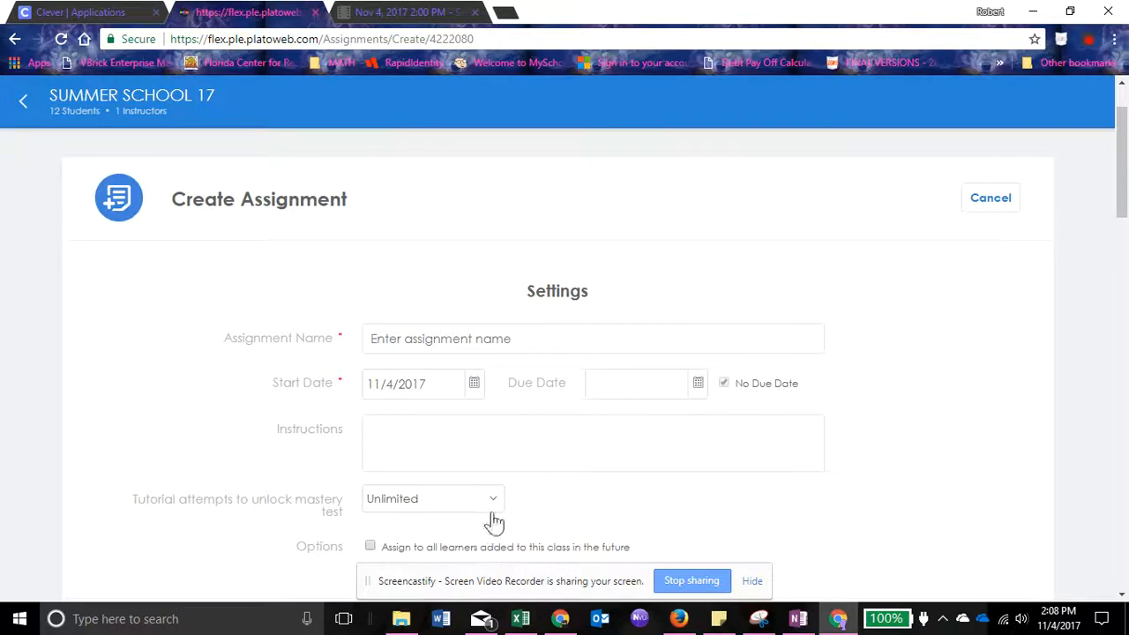
Name the assignment DNA standard
click(490, 346)
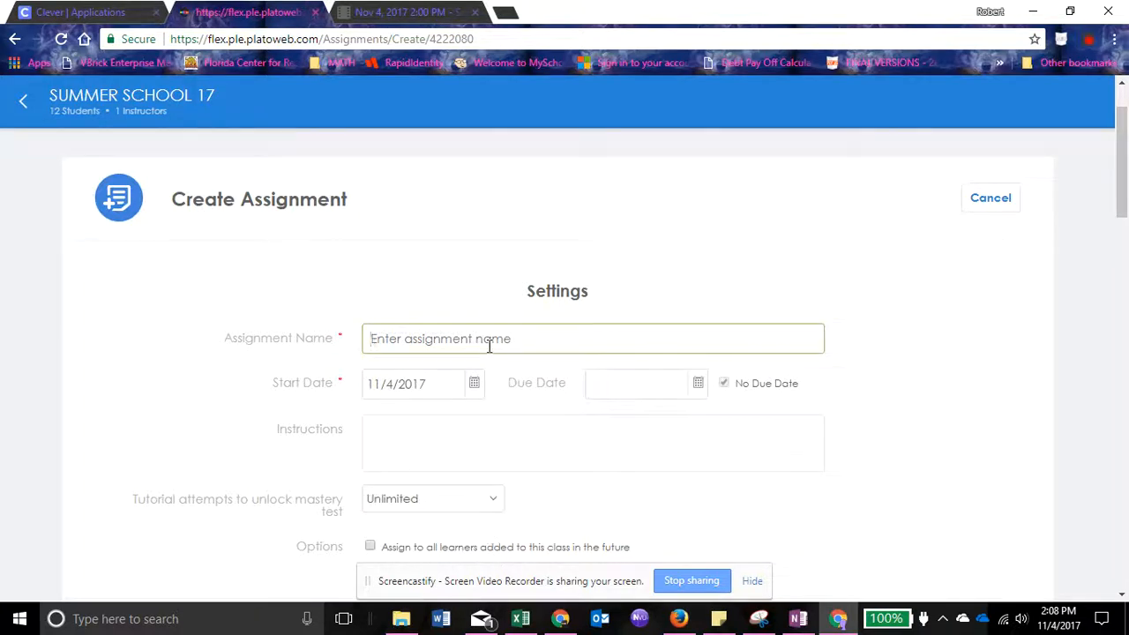
text(Ceel R)
key(BackSpace)
key(BackSpace)
key(BackSpace)
key(BackSpace)
key(BackSpace)
key(BackSpace)
text(D)
Add a pre-test to the DNA standard flex assignment and create the assignment
scroll(292, 375, down, 13)
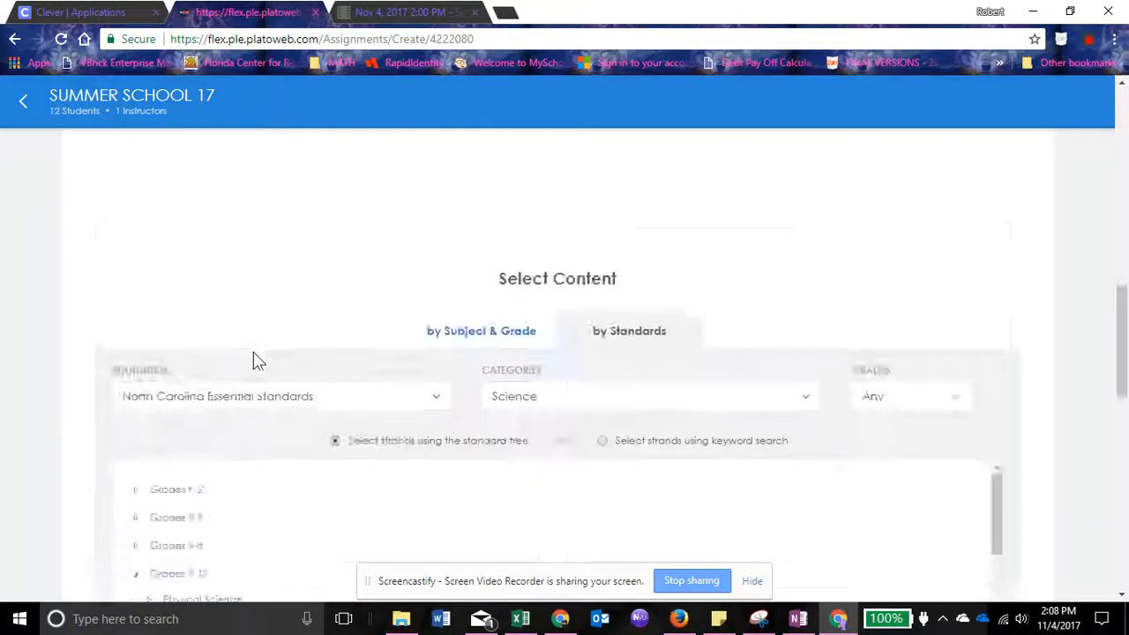
scroll(292, 375, down, 8)
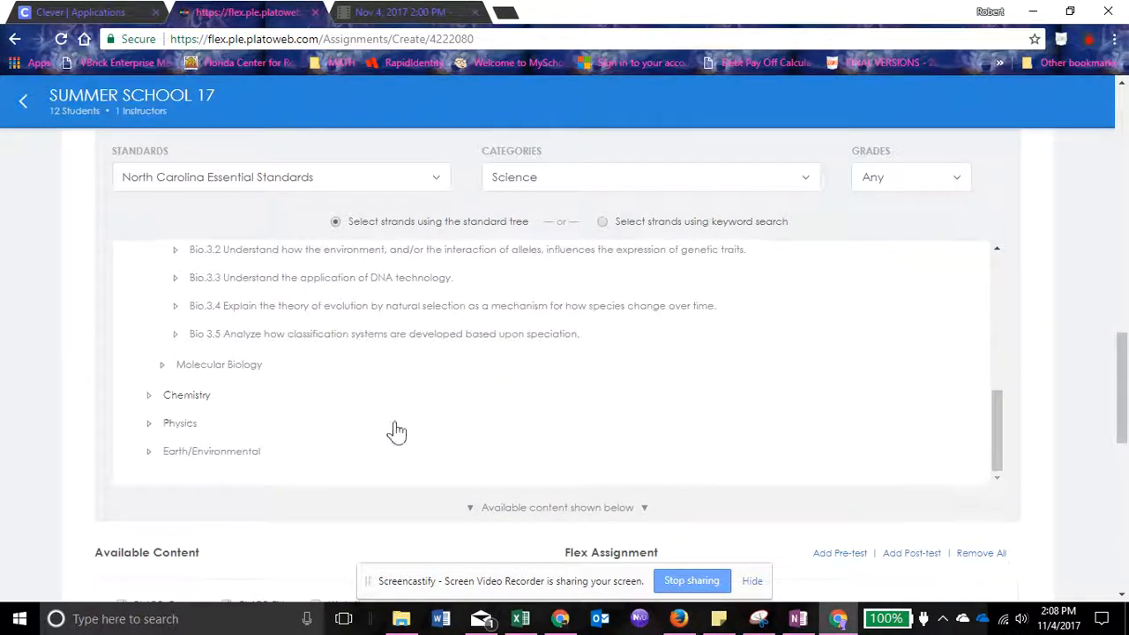
scroll(391, 431, down, 3)
scroll(456, 492, down, 2)
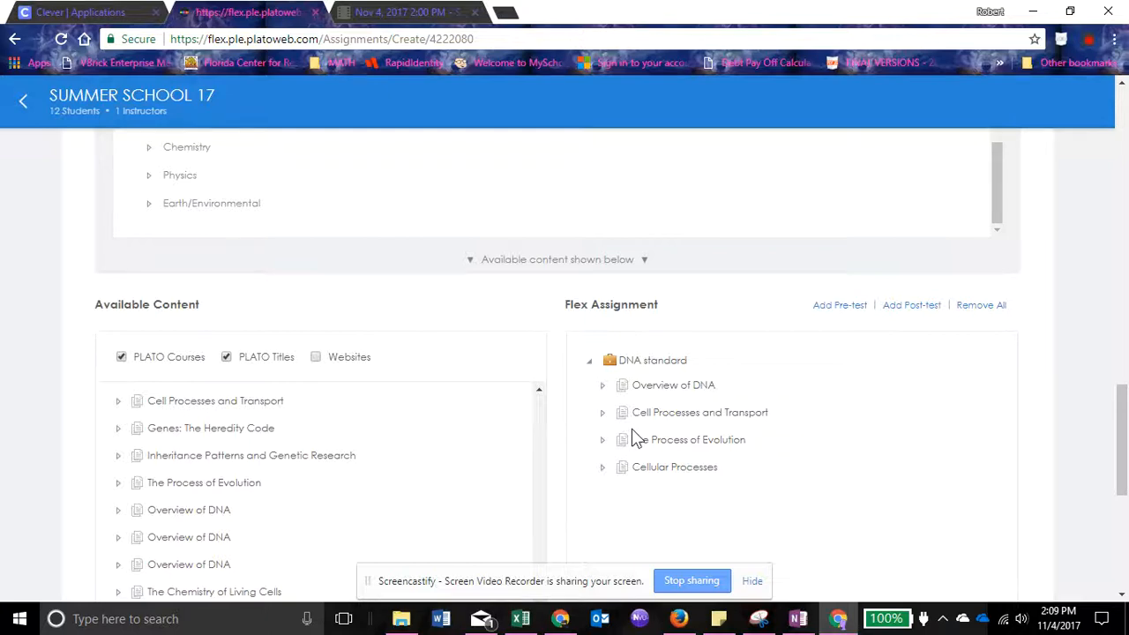
click(840, 305)
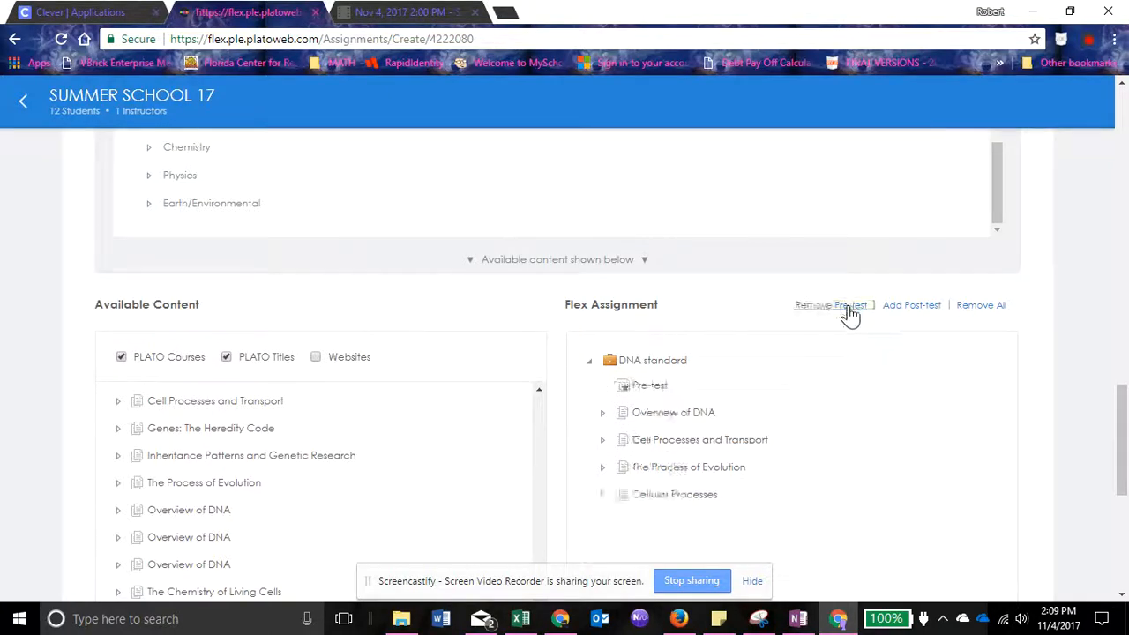
scroll(693, 490, down, 2)
scroll(617, 476, down, 3)
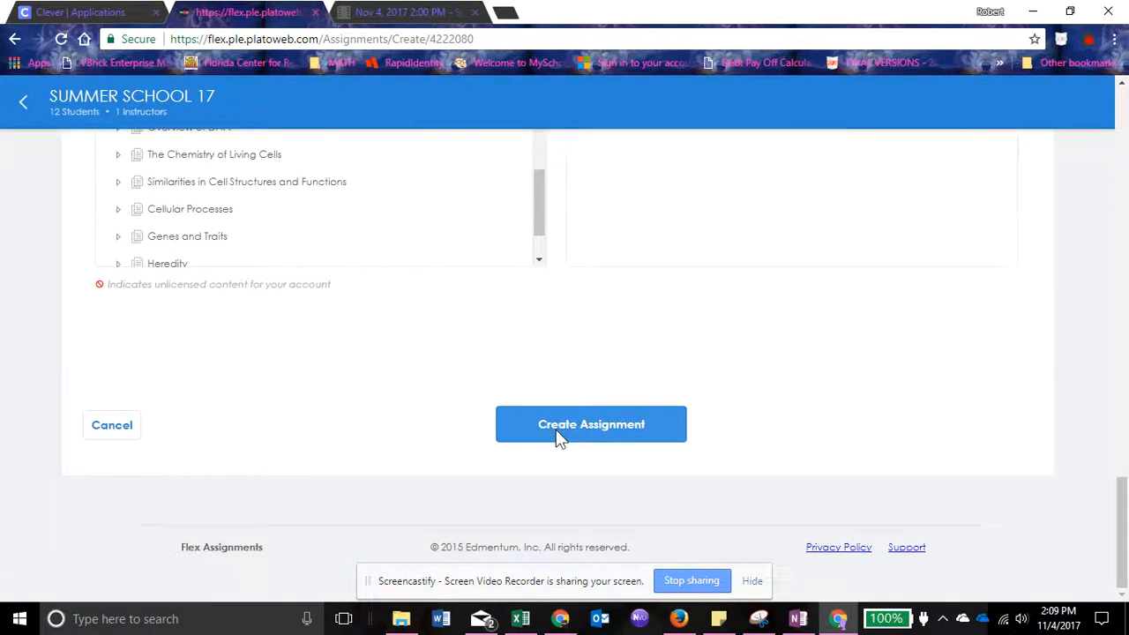
click(557, 438)
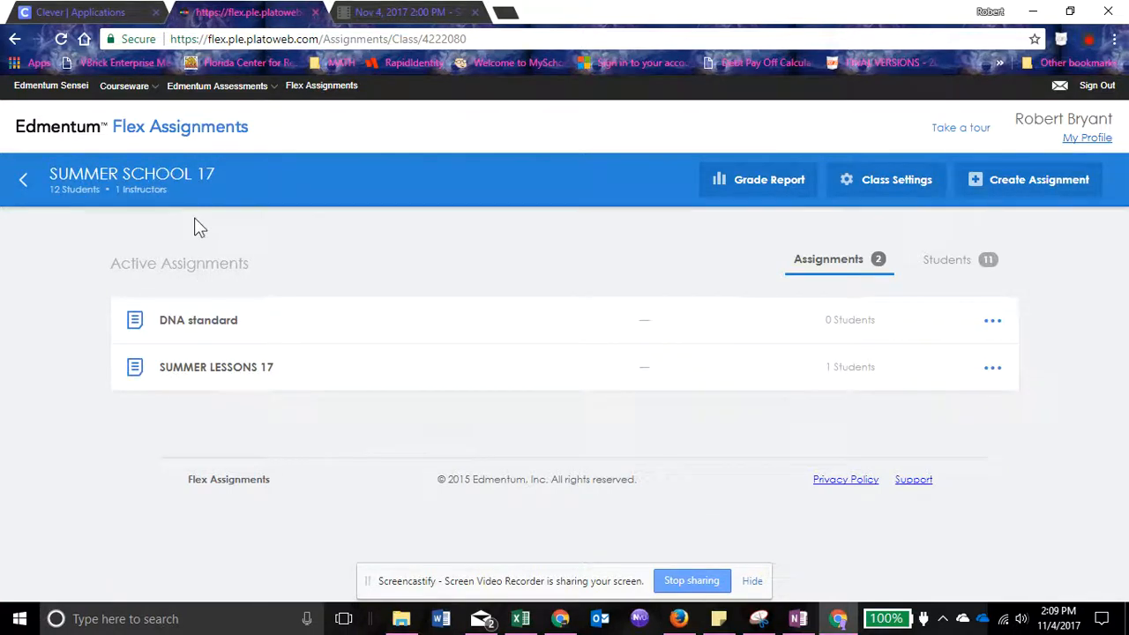
Open the DNA standard assignment for editing and show the activities inside its Overview of DNA lesson
click(213, 327)
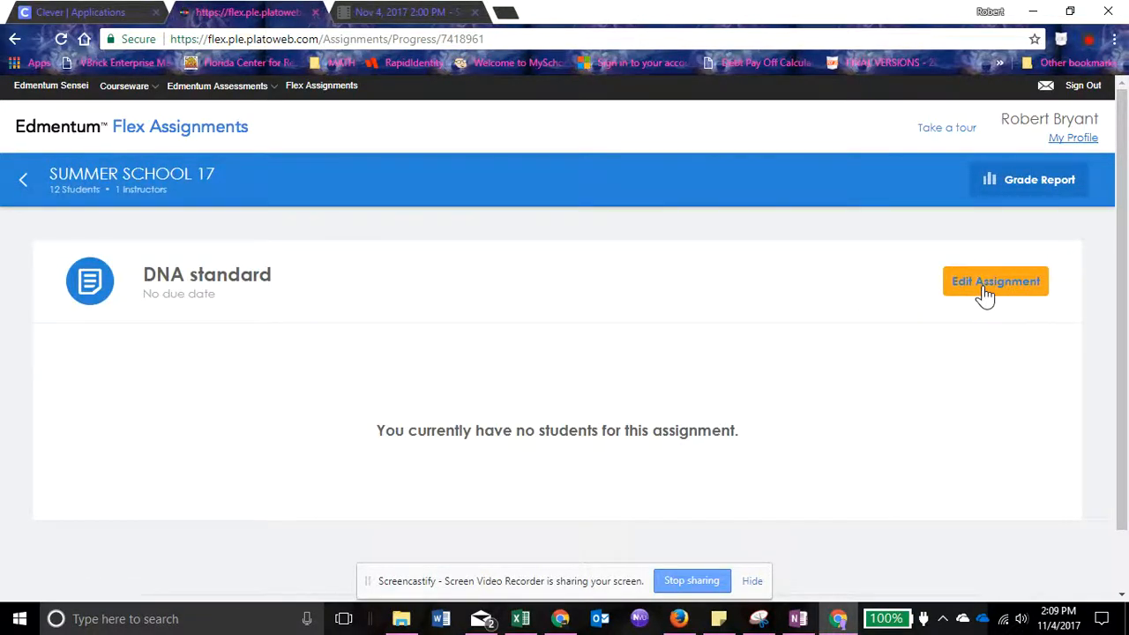
click(984, 289)
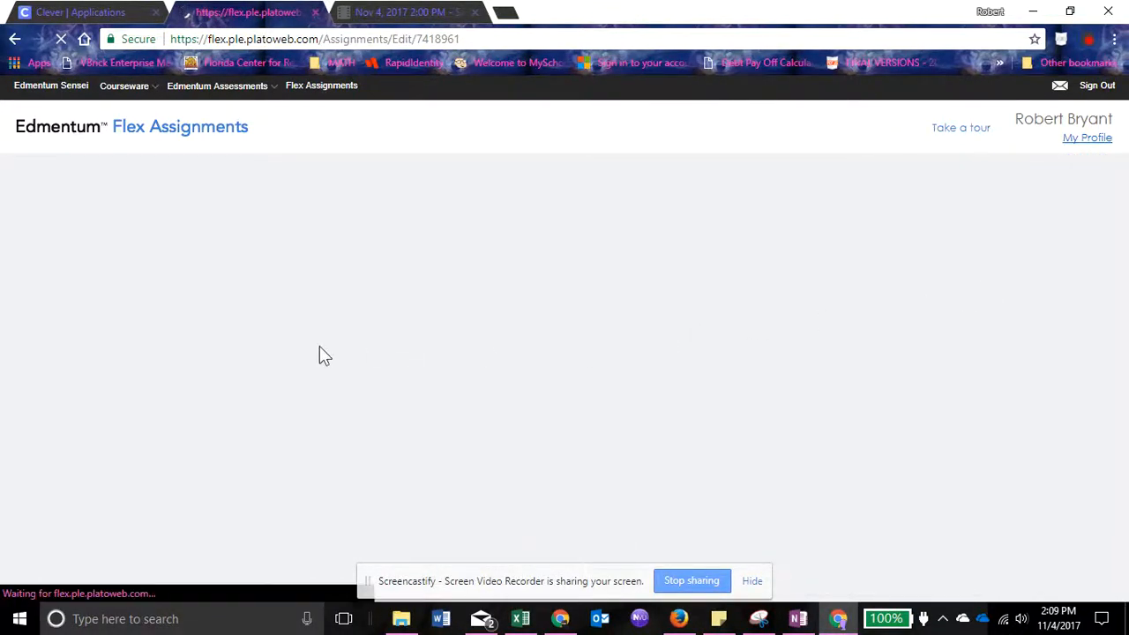
scroll(309, 429, down, 12)
scroll(492, 527, up, 2)
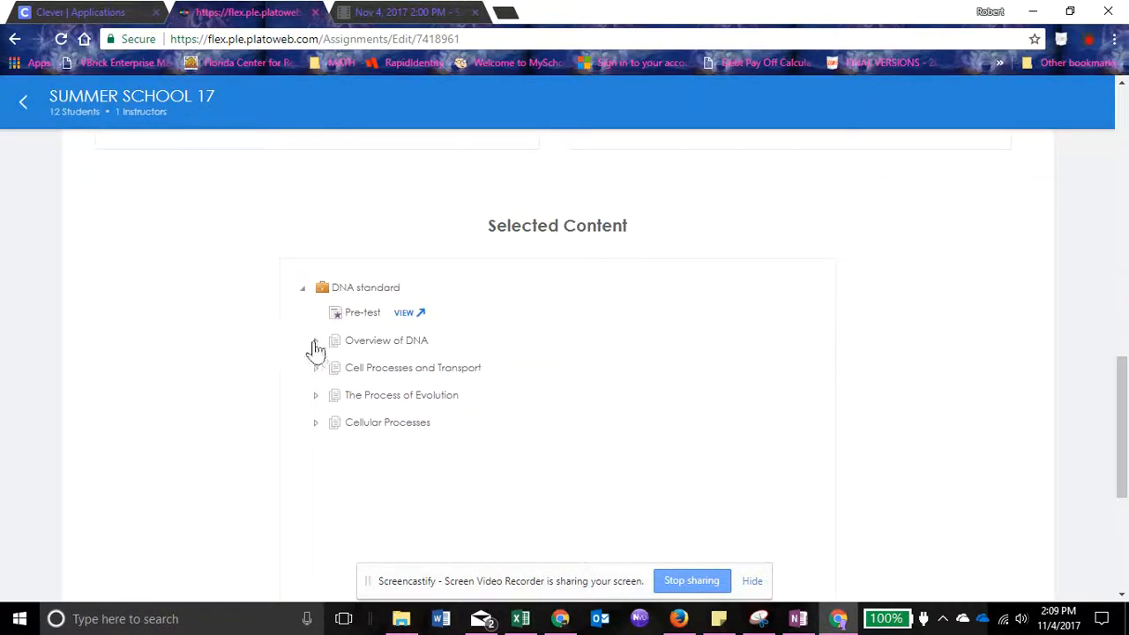
click(315, 342)
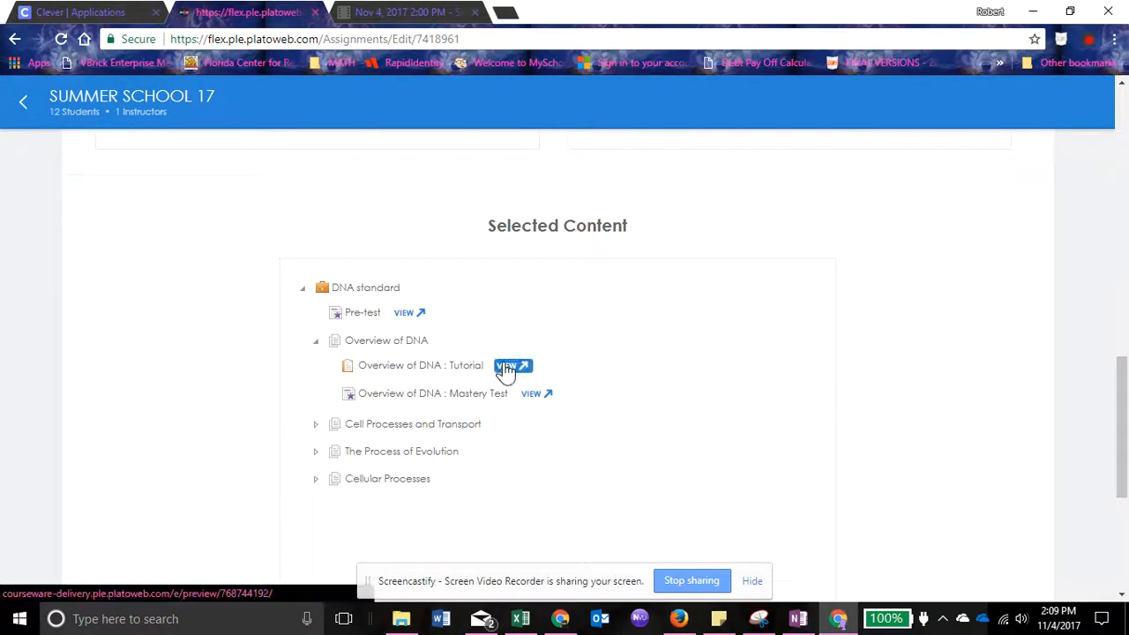
Assign the DNA standard assignment to Learner 9 and save the change
scroll(282, 323, up, 6)
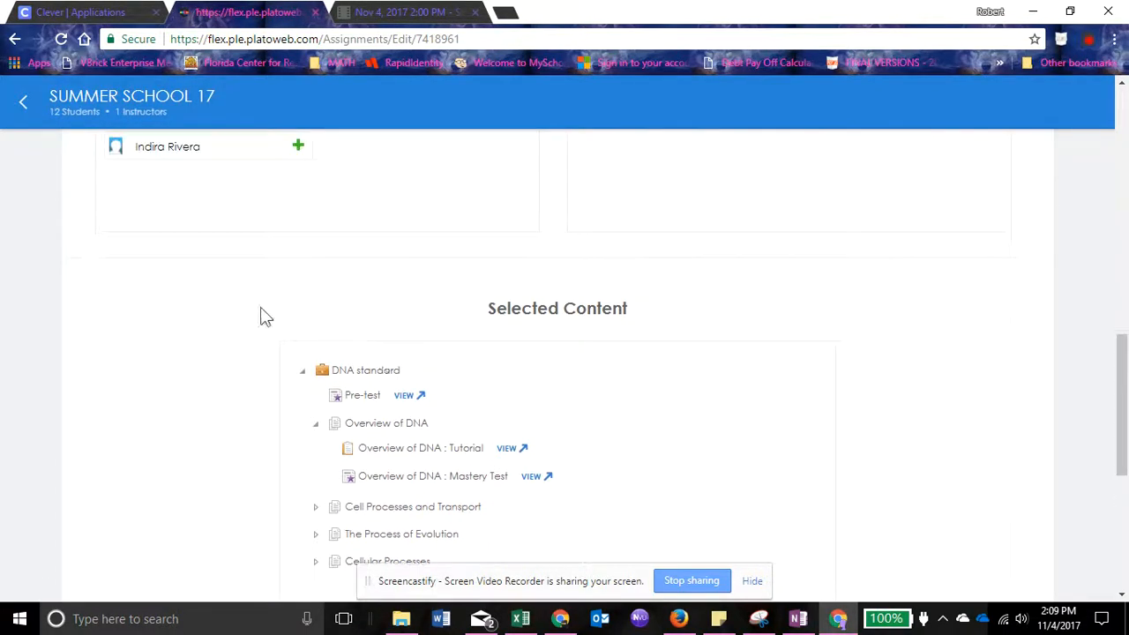
scroll(256, 316, up, 3)
scroll(238, 357, down, 1)
click(297, 536)
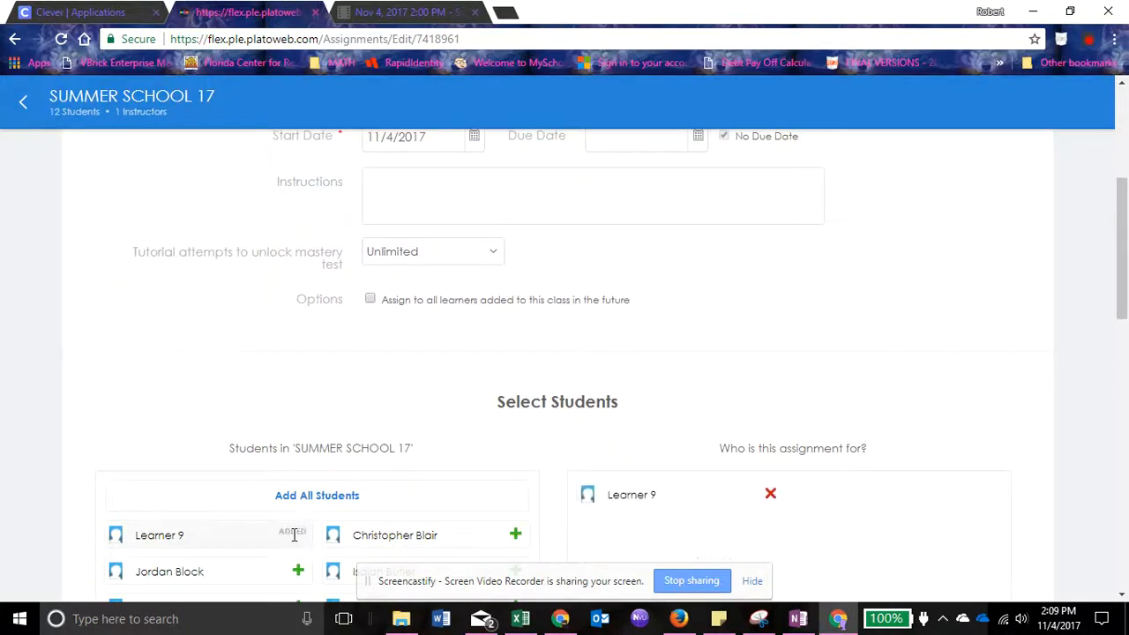
scroll(561, 423, down, 10)
click(547, 434)
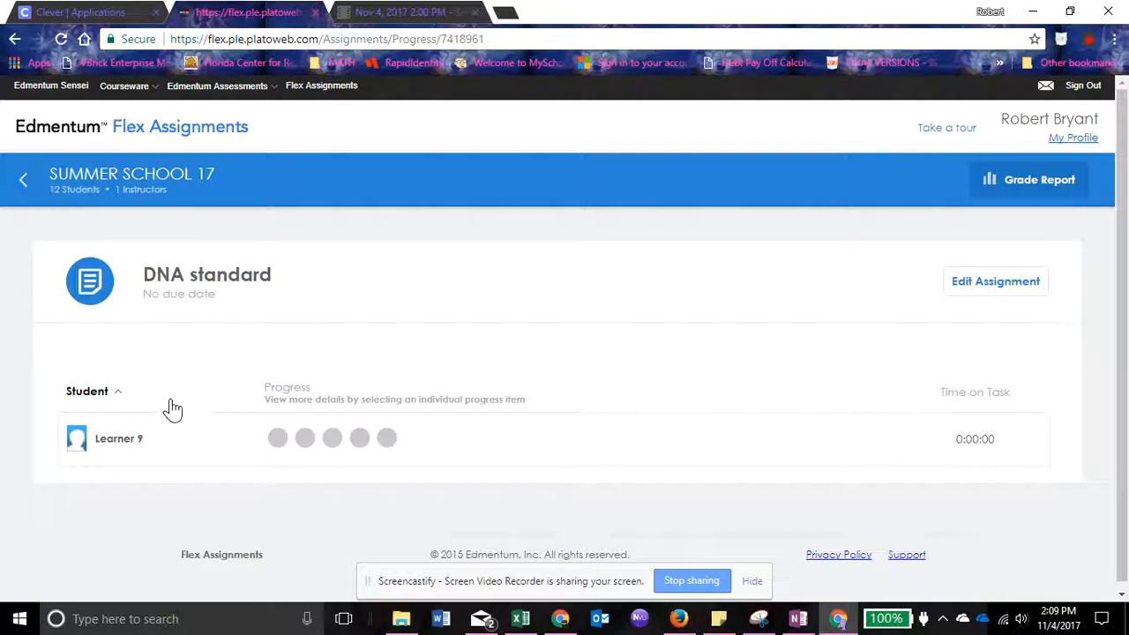
Examine Learner 9's progress details for the pre-test and each lesson, ending on Cell Processes and Transport
click(307, 440)
click(336, 440)
click(361, 441)
click(388, 440)
scroll(344, 441, down, 1)
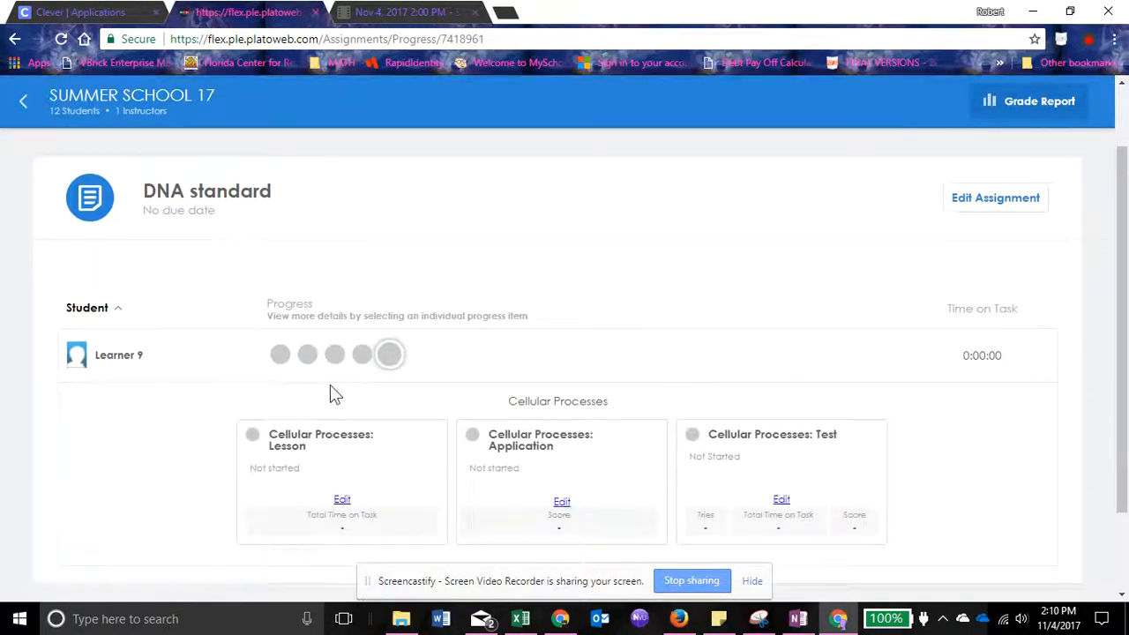
scroll(371, 384, down, 1)
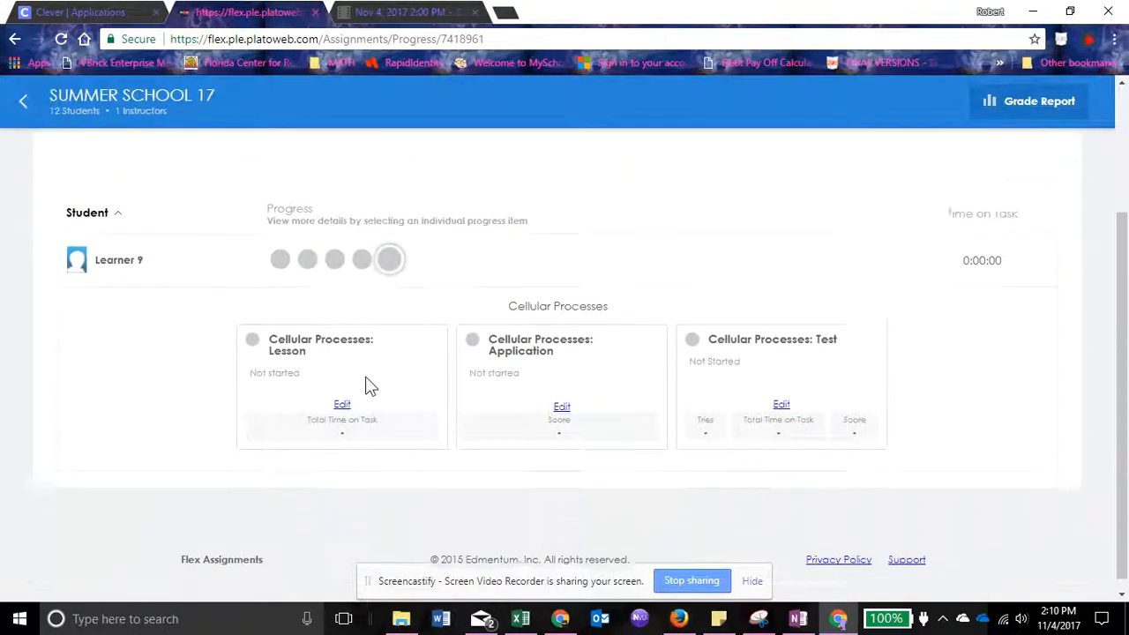
click(288, 251)
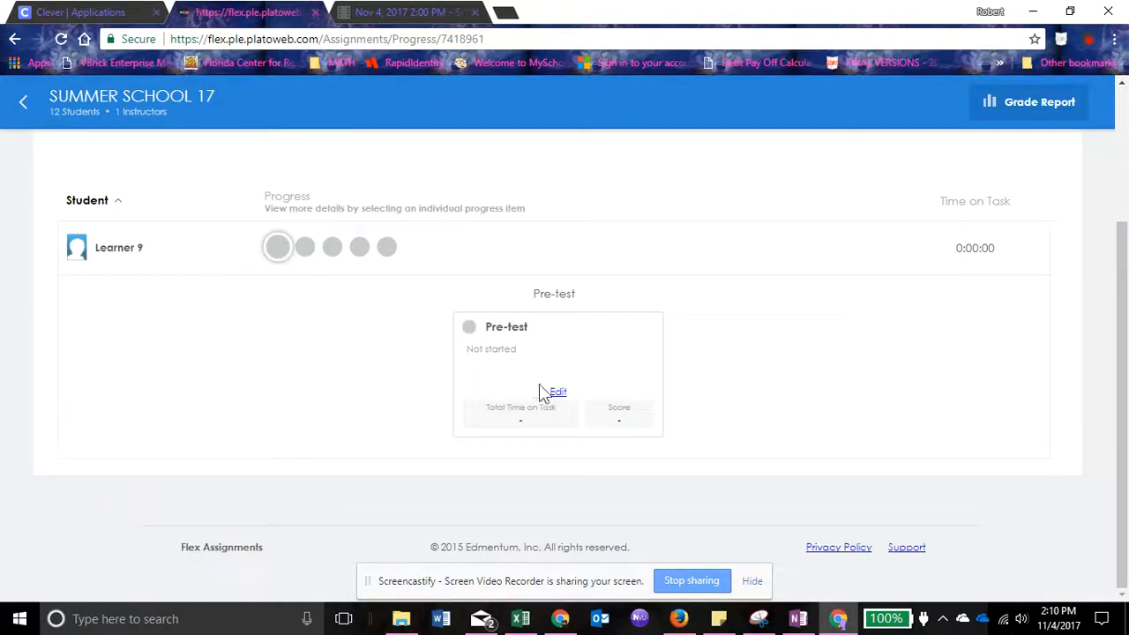
click(304, 251)
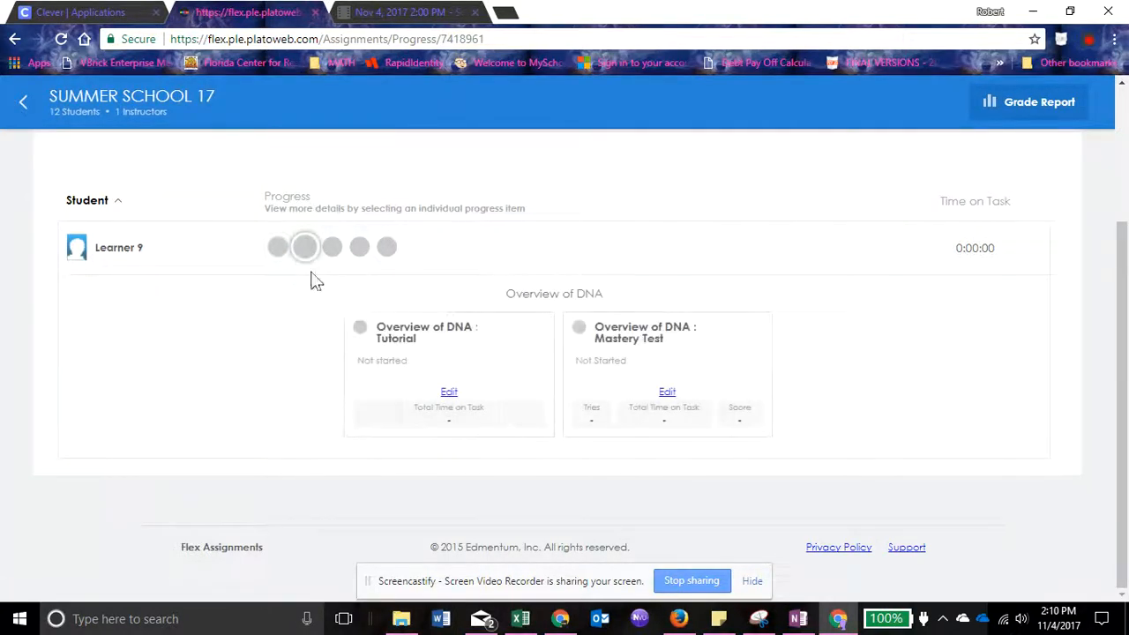
click(336, 251)
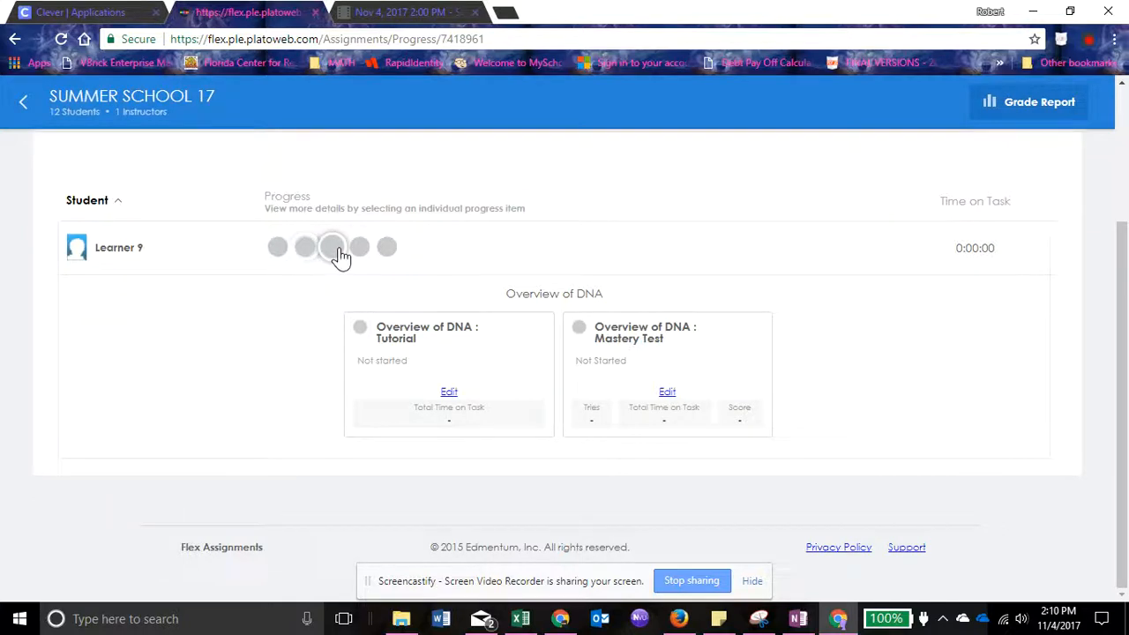
Check the progress status options for Learner 9's Cell Processes and Transport tutorial and mastery test without changing them
scroll(423, 366, up, 1)
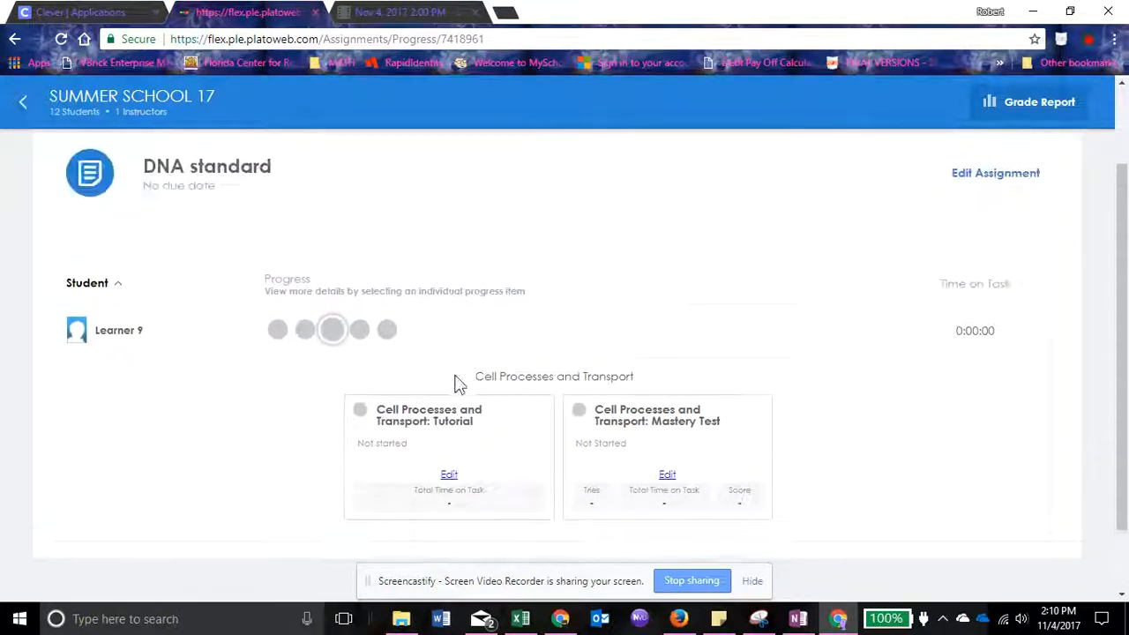
click(445, 473)
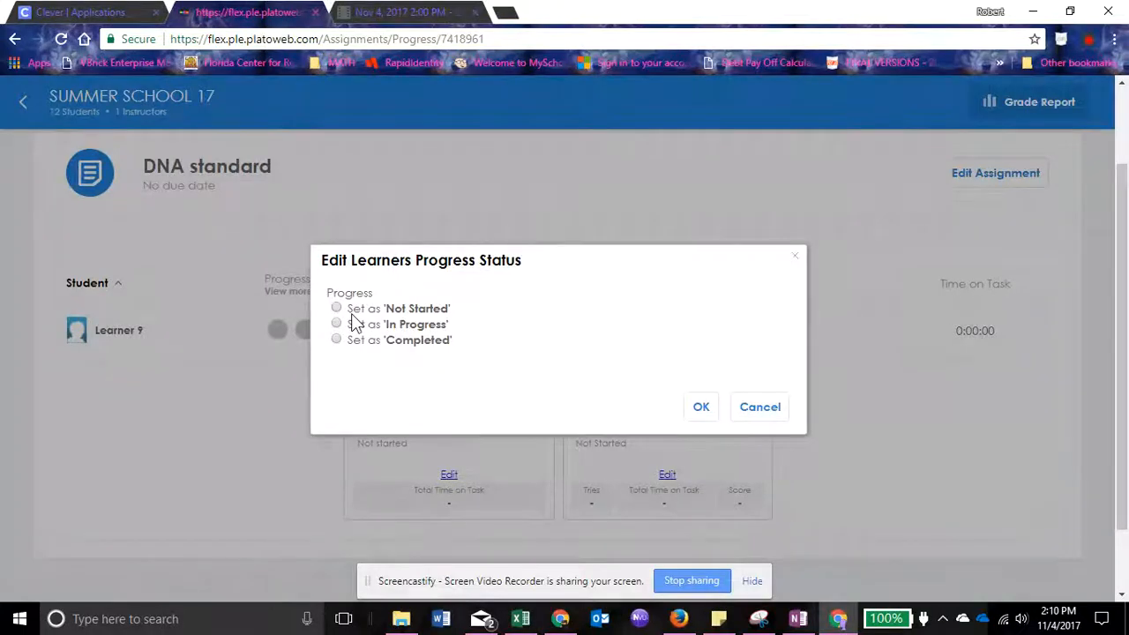
click(769, 411)
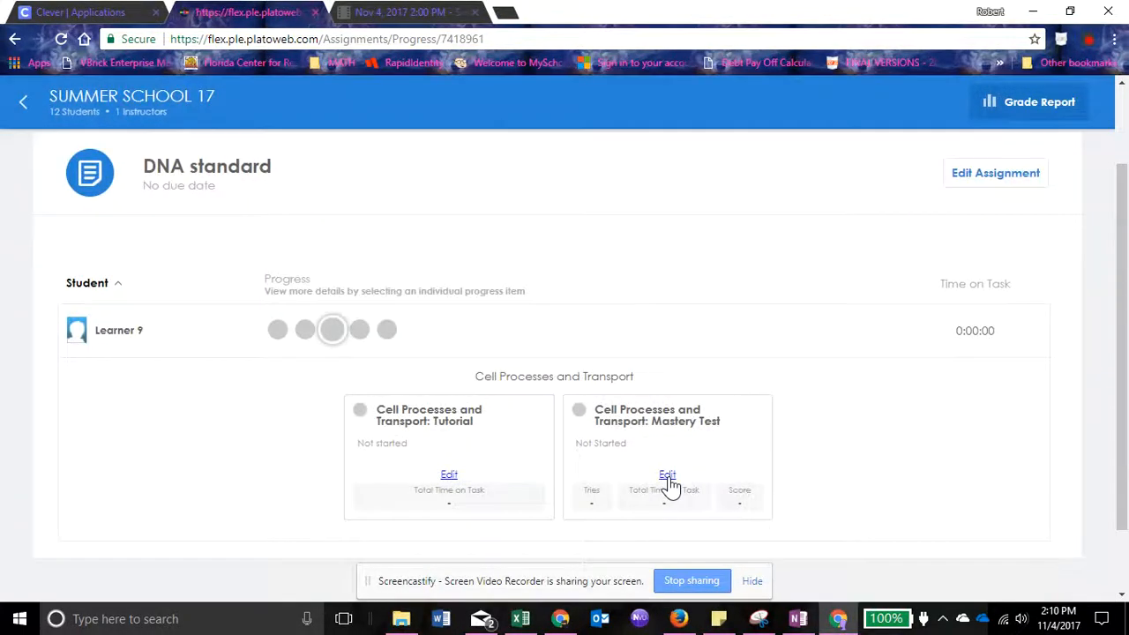
click(668, 476)
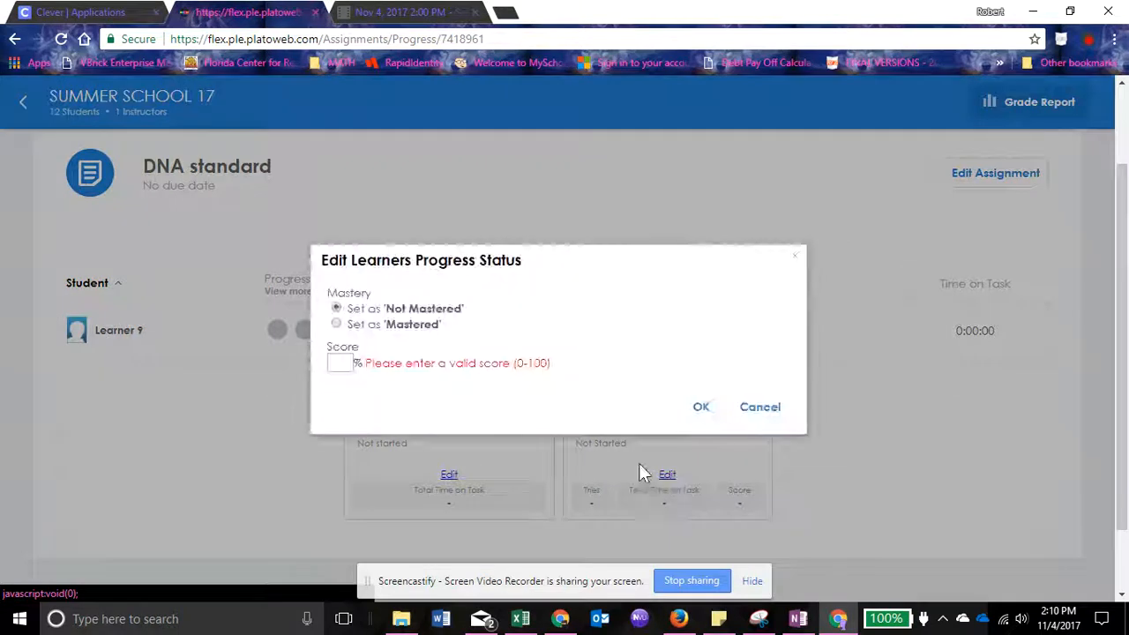
click(341, 366)
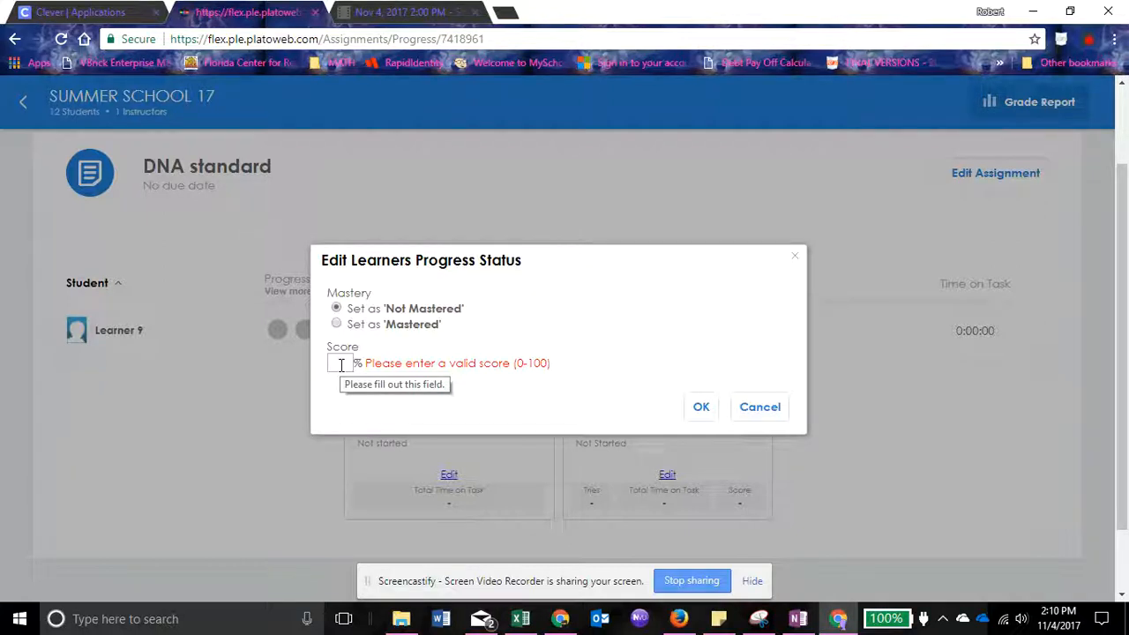
click(748, 412)
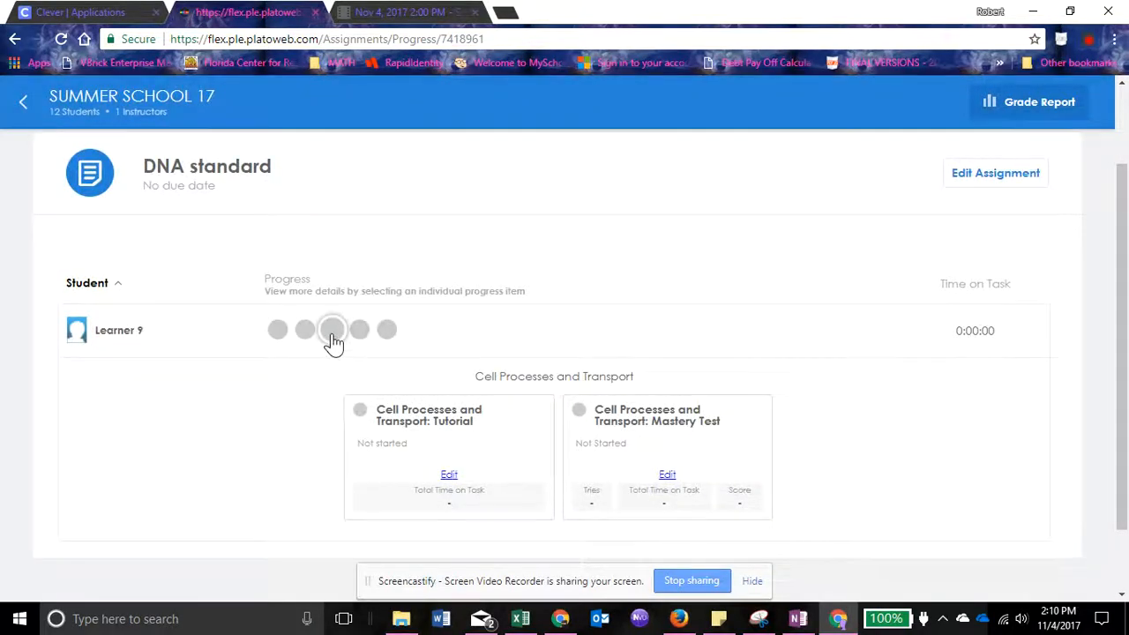
Set Learner 9's Cell Processes and Transport mastery test as Mastered with a score of 90%
click(667, 476)
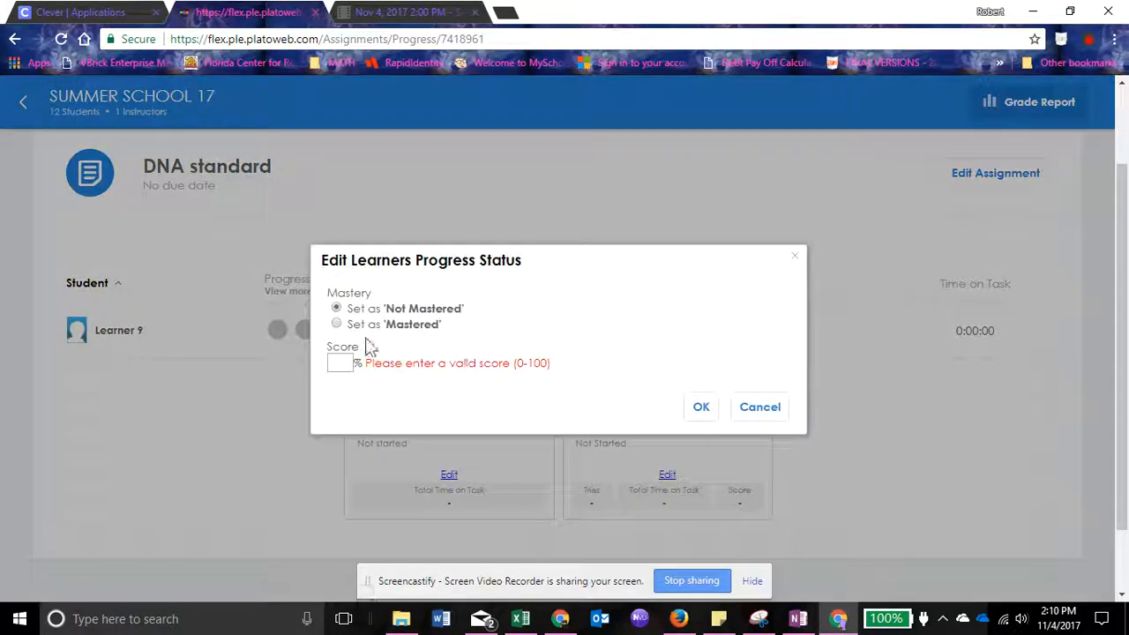
click(336, 324)
click(336, 359)
text(90)
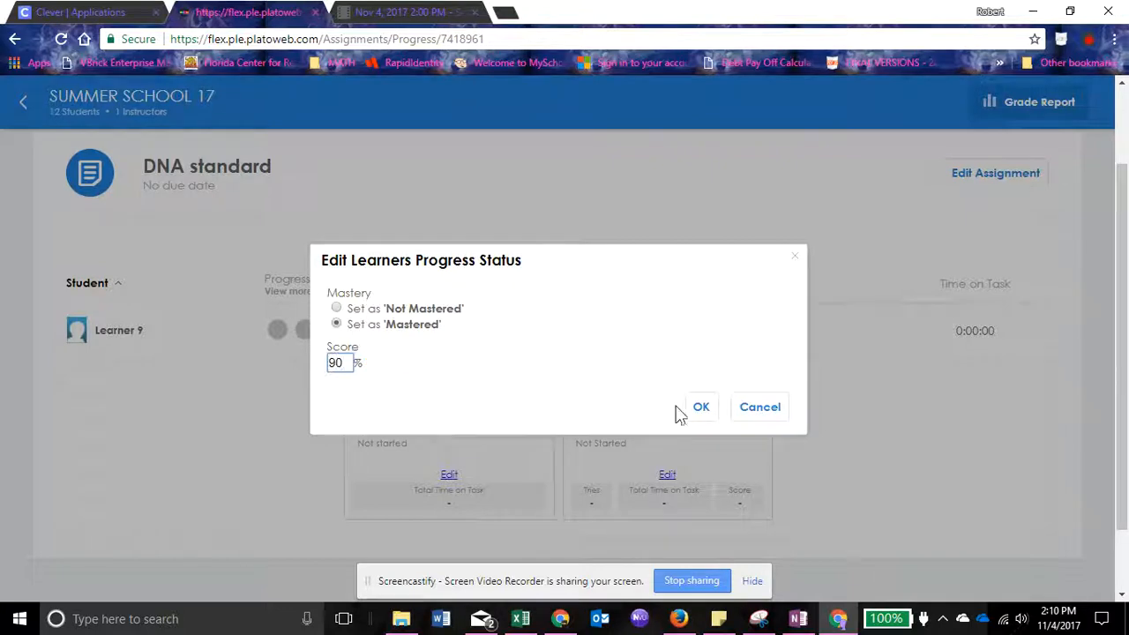
click(692, 411)
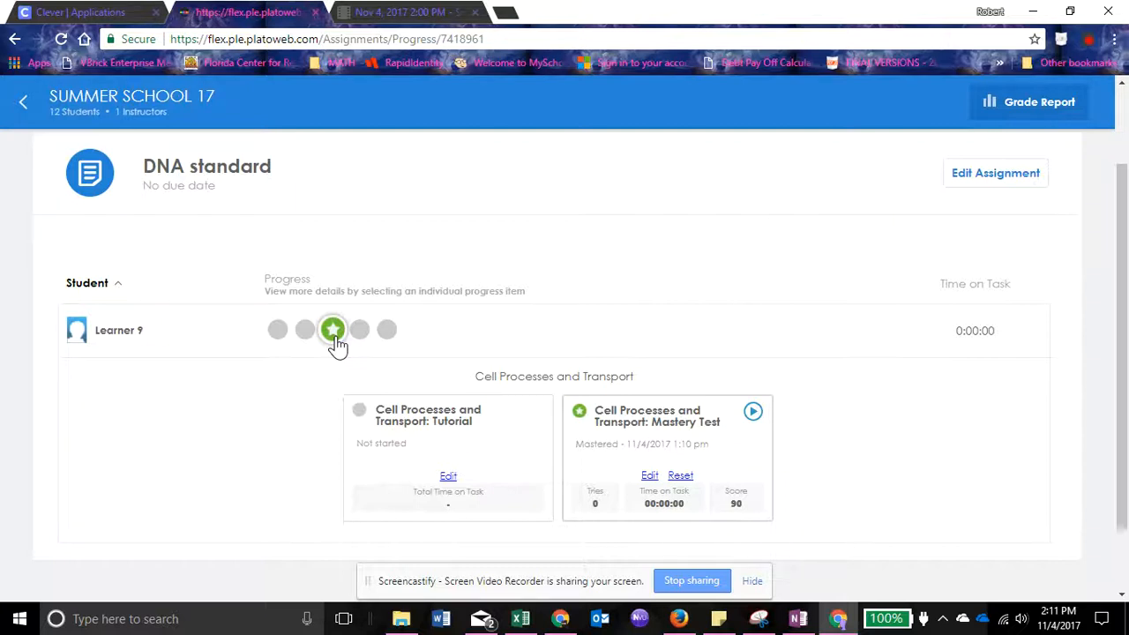
Review the mastery and score entered for the Cell Processes and Transport mastery test and accept them as they are
click(647, 476)
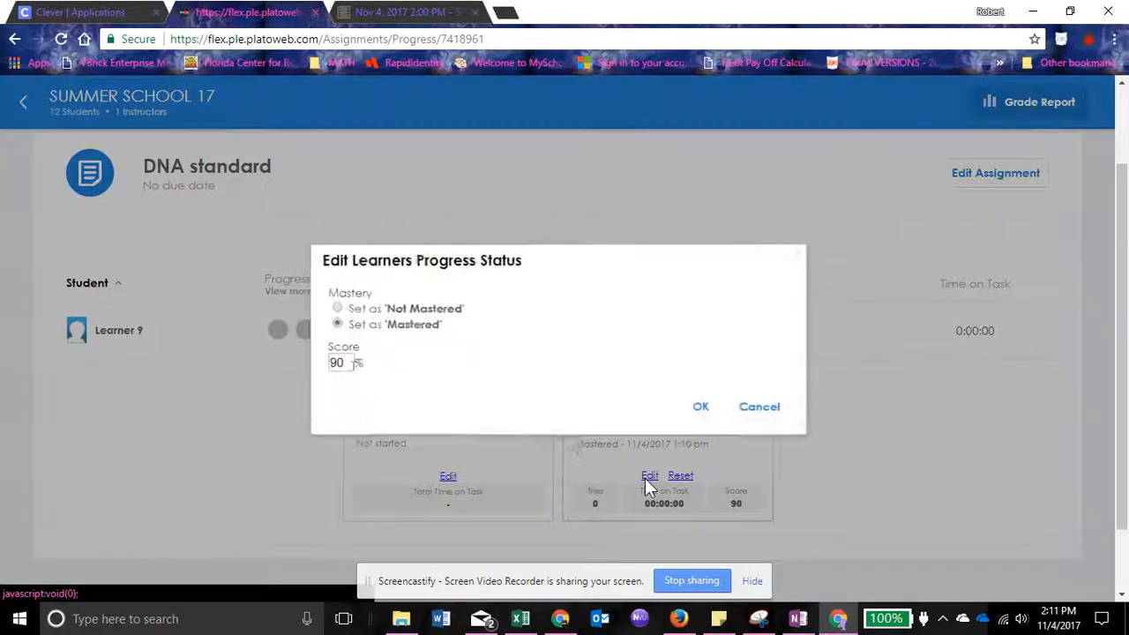
click(696, 406)
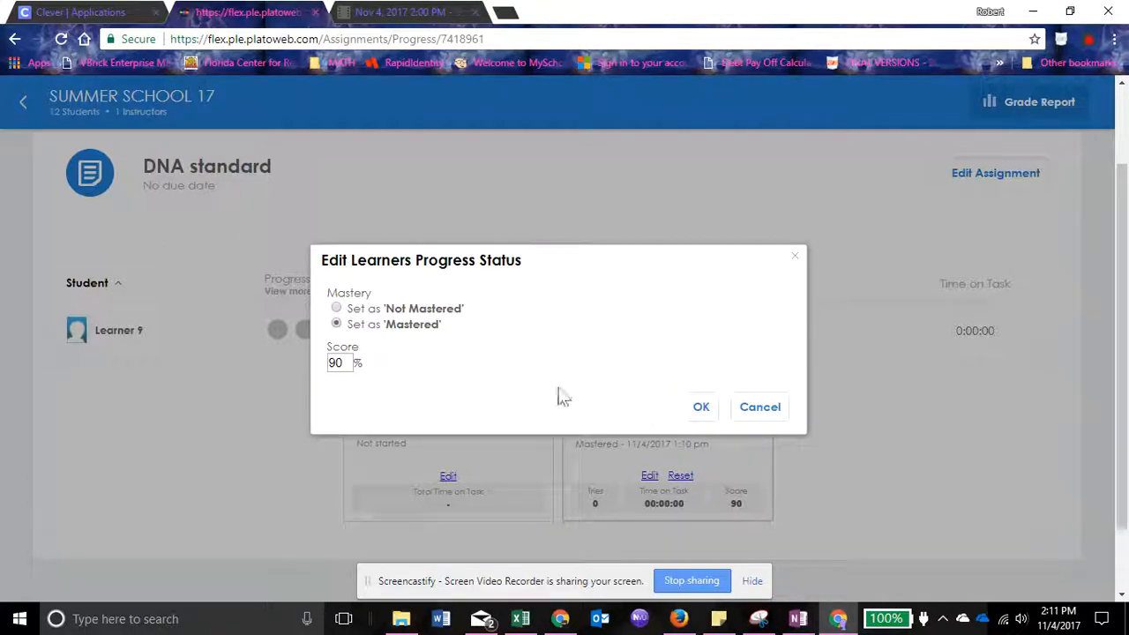
click(716, 411)
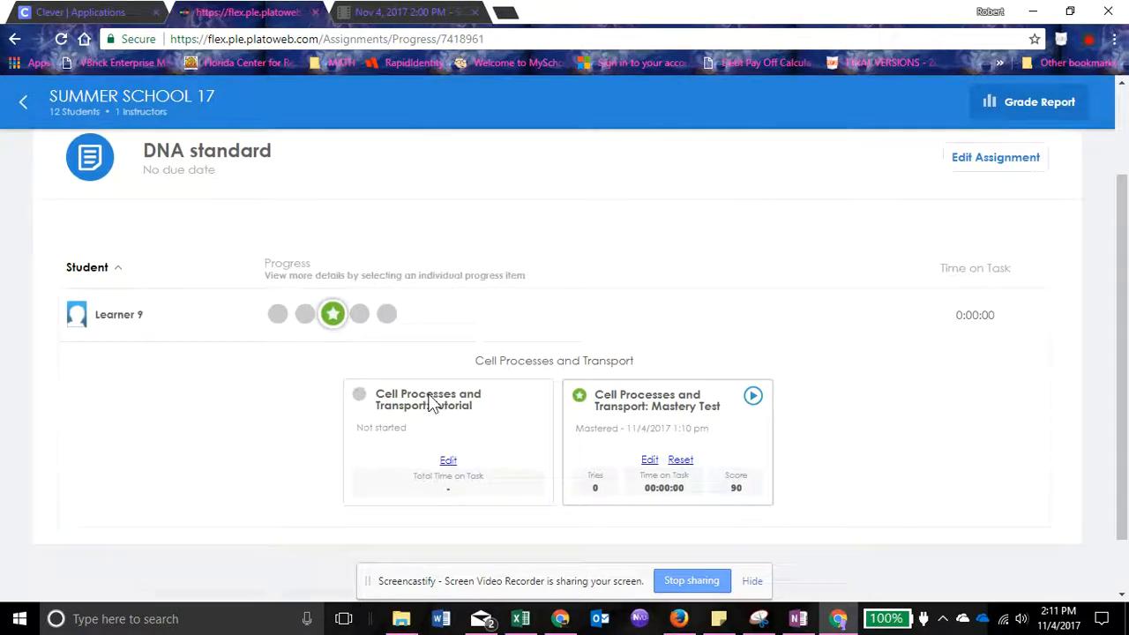
Leave the DNA standard progress page and start a new flex assignment for SUMMER SCHOOL 17, going to its content selection
scroll(585, 379, up, 2)
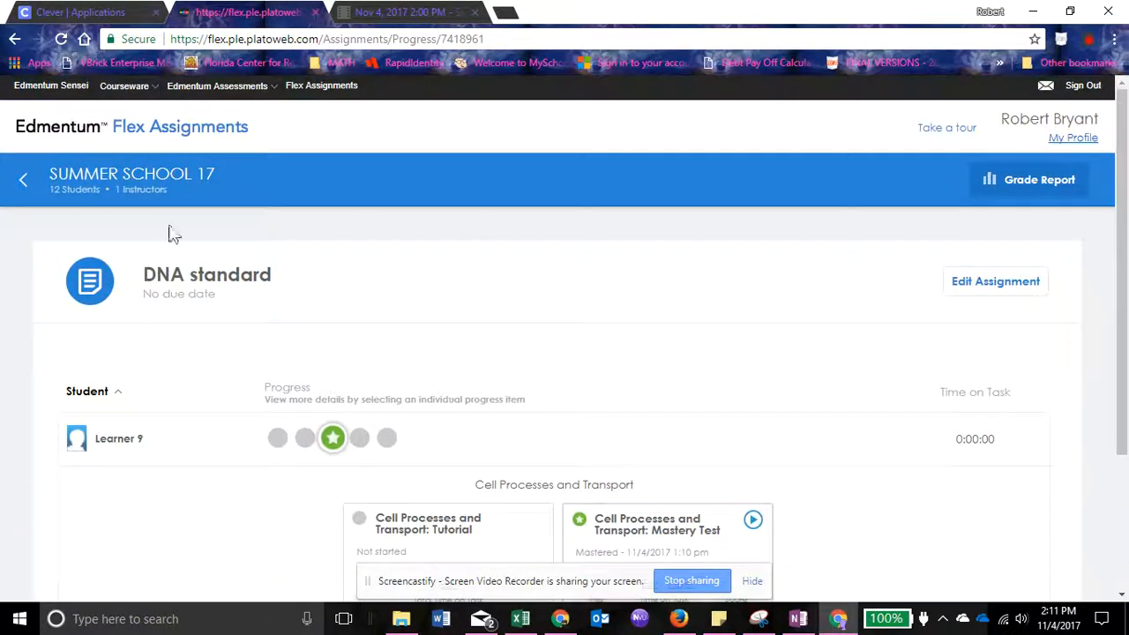
click(21, 180)
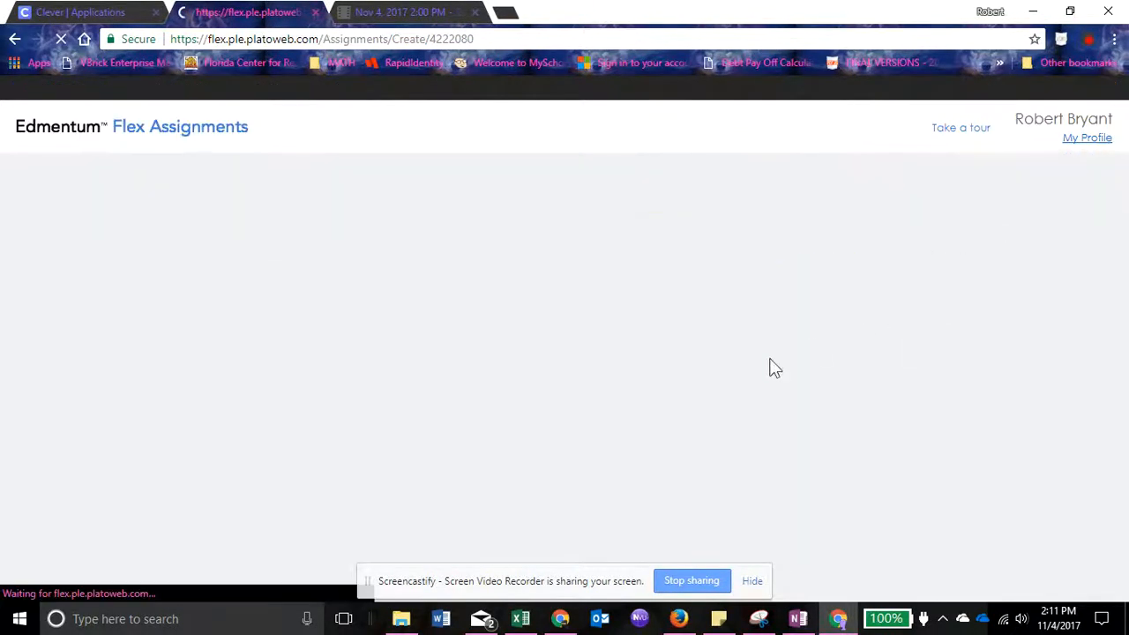
scroll(417, 412, down, 6)
scroll(529, 505, down, 12)
scroll(618, 494, up, 5)
scroll(493, 427, up, 2)
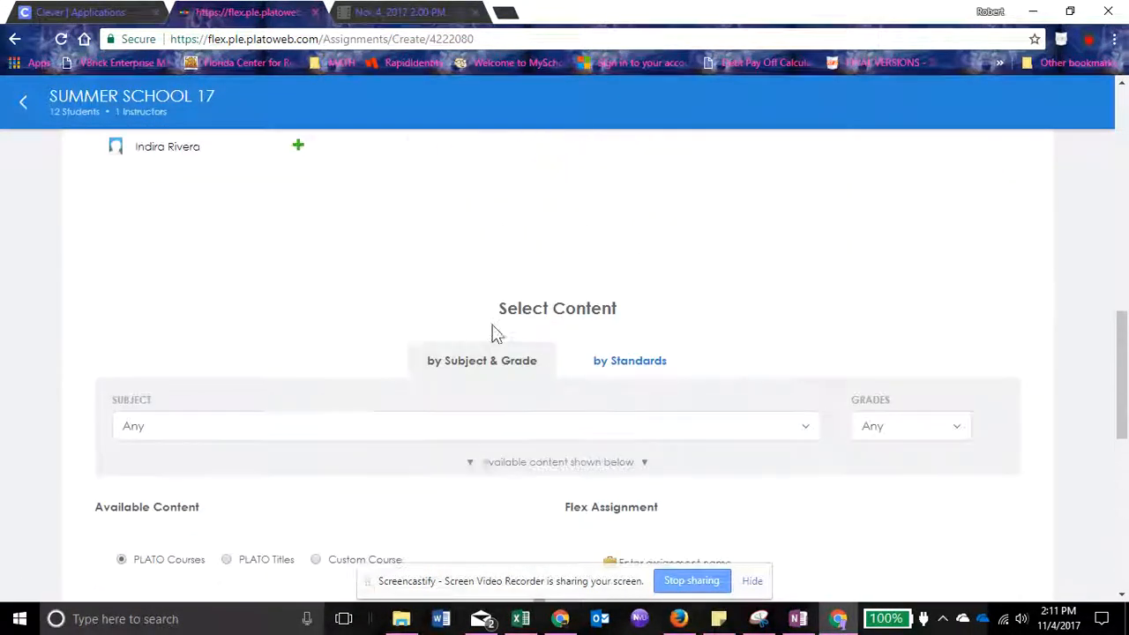
scroll(292, 410, down, 2)
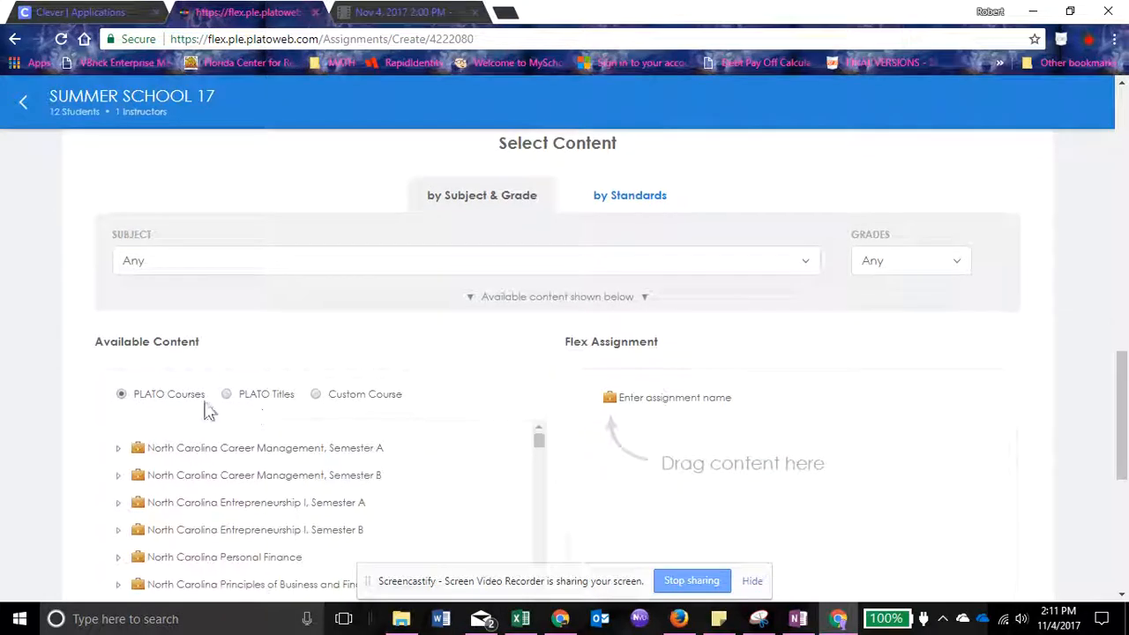
Look through the full list of available PLATO courses offered as content for the new flex assignment
scroll(206, 411, down, 2)
scroll(78, 480, down, 2)
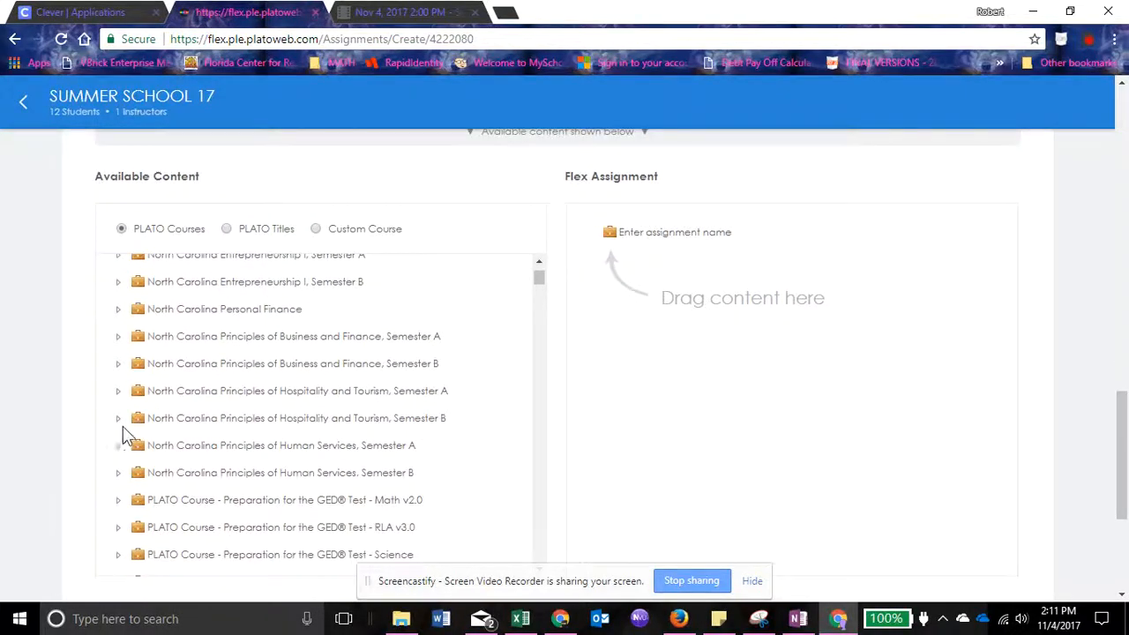
scroll(187, 388, up, 1)
scroll(190, 387, down, 1)
scroll(180, 400, down, 9)
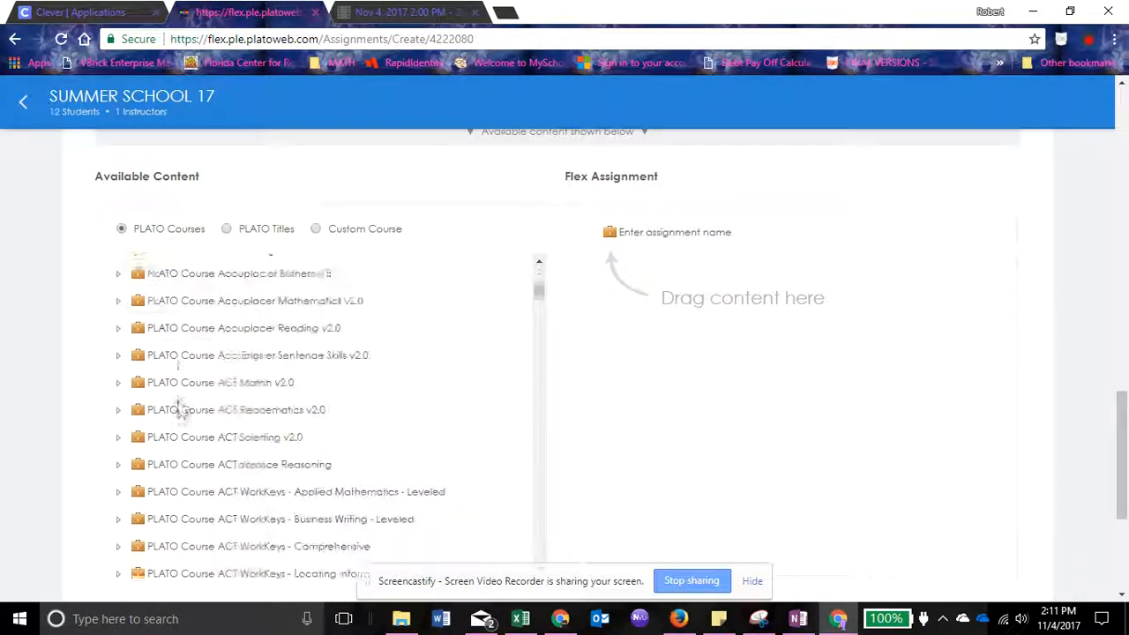
scroll(178, 400, down, 12)
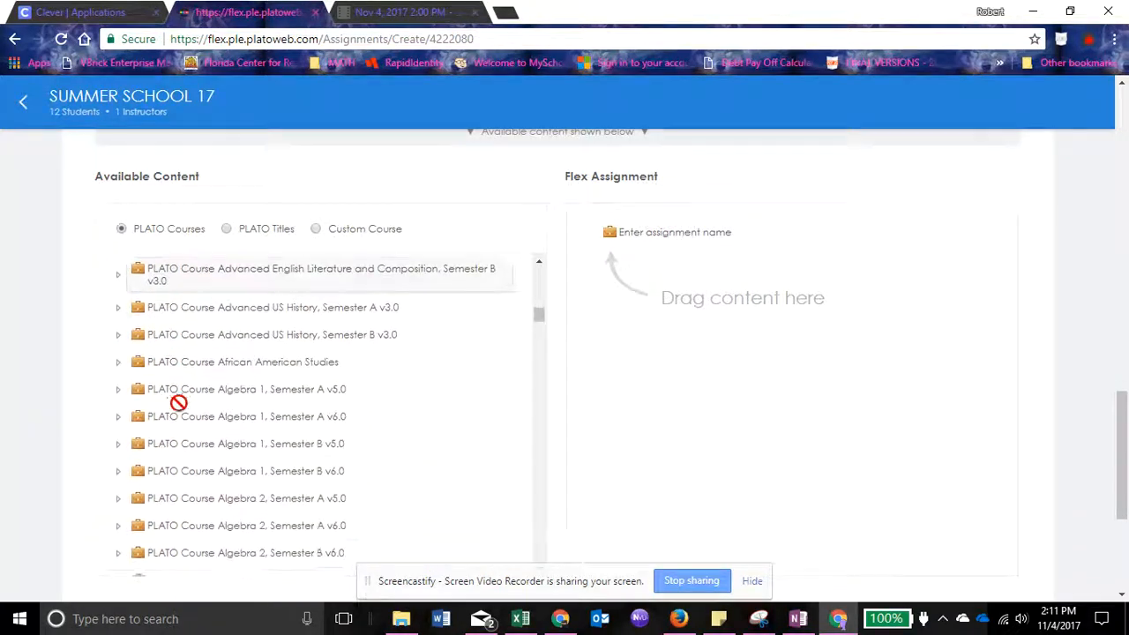
scroll(180, 413, down, 10)
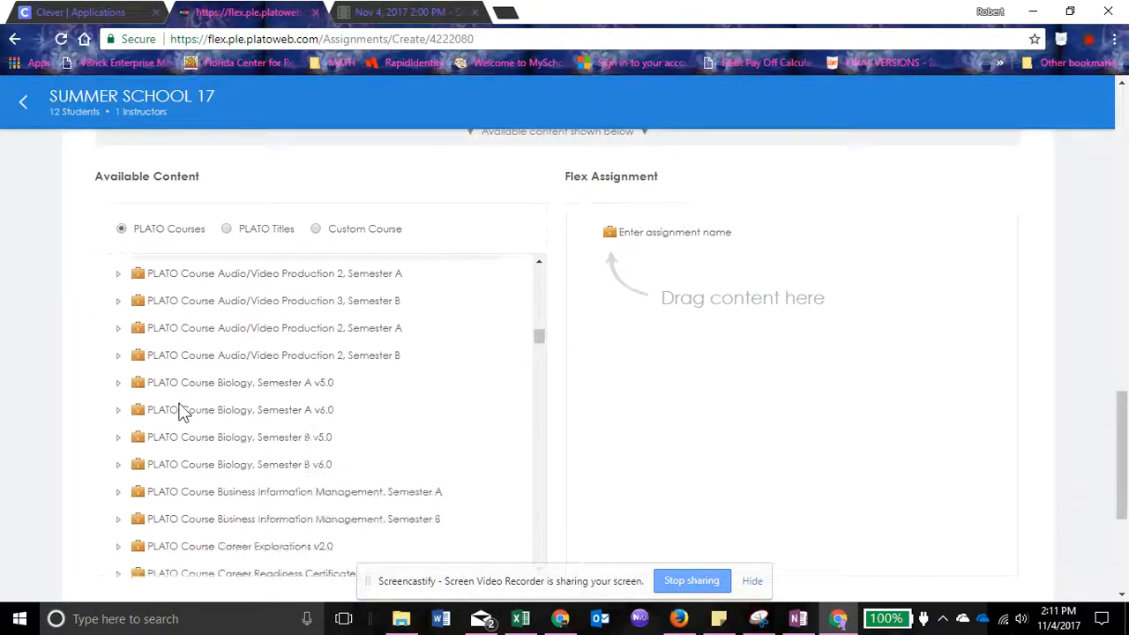
scroll(195, 369, down, 10)
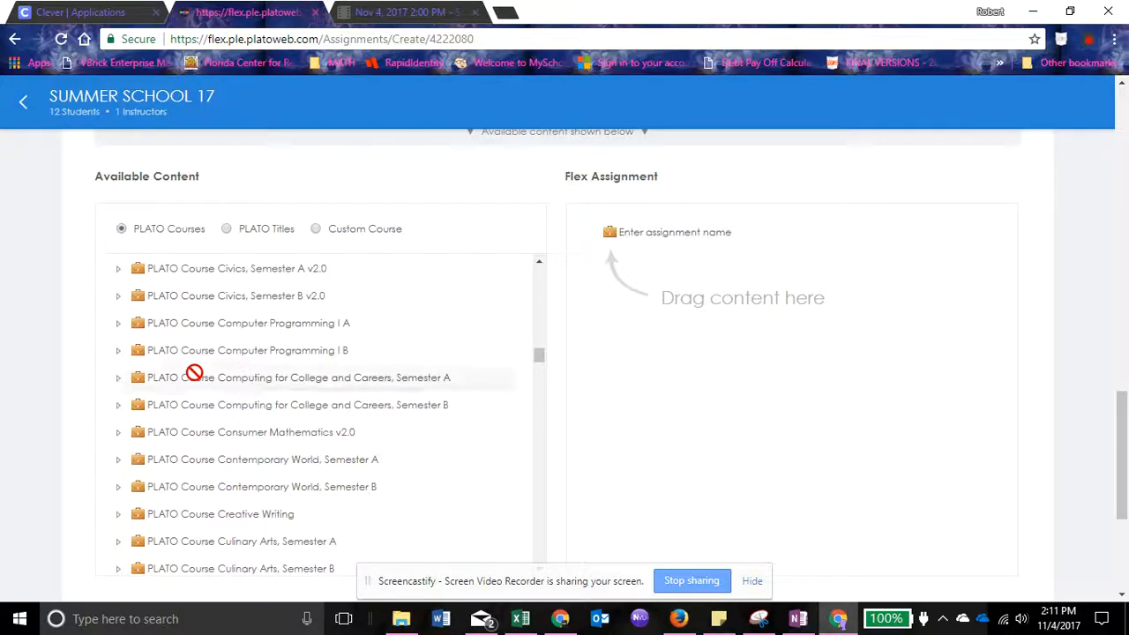
scroll(194, 373, down, 10)
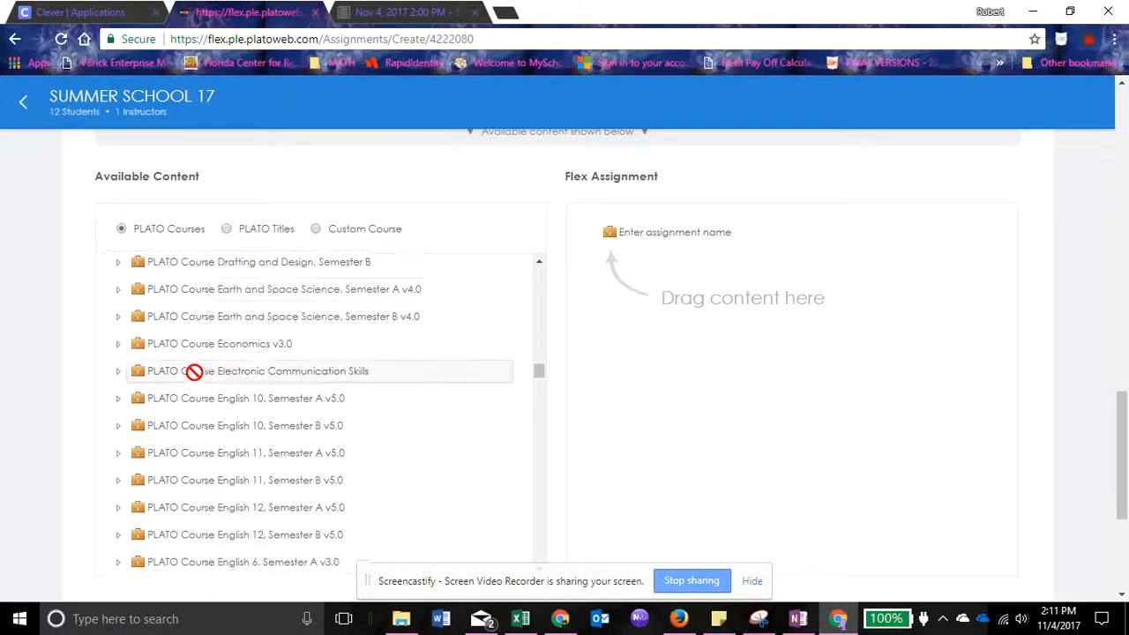
scroll(194, 373, down, 10)
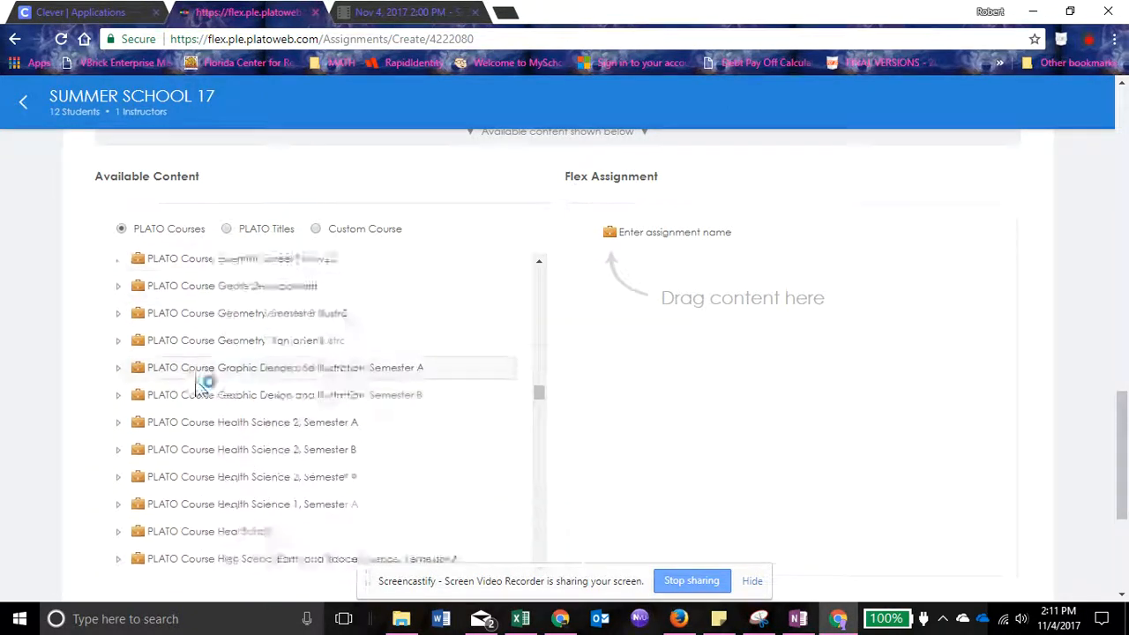
scroll(201, 399, down, 10)
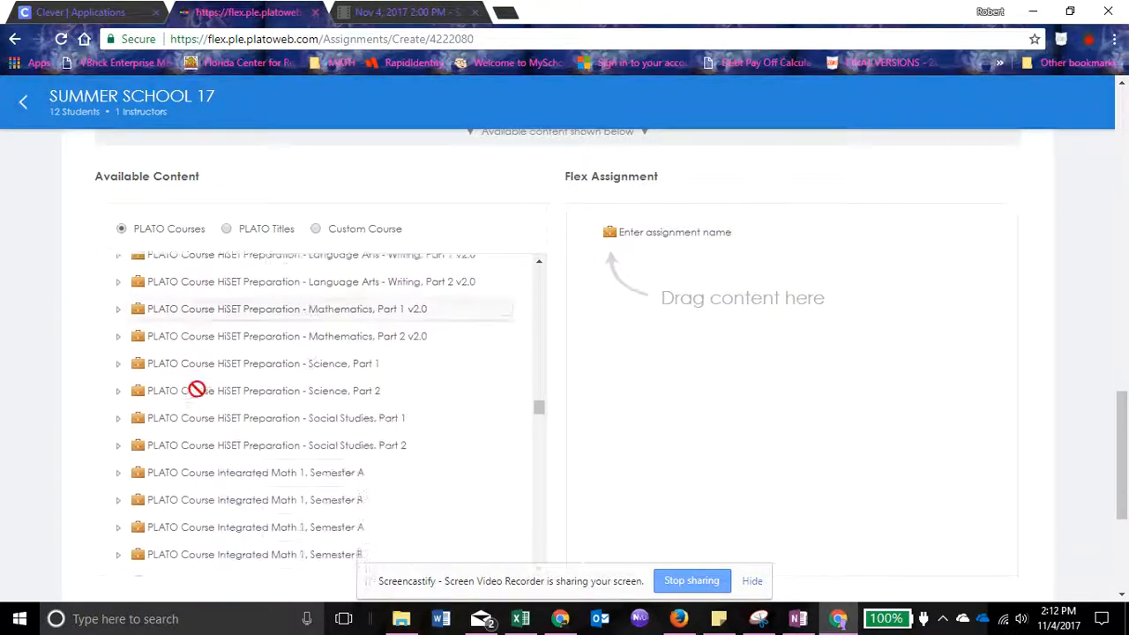
scroll(201, 402, down, 10)
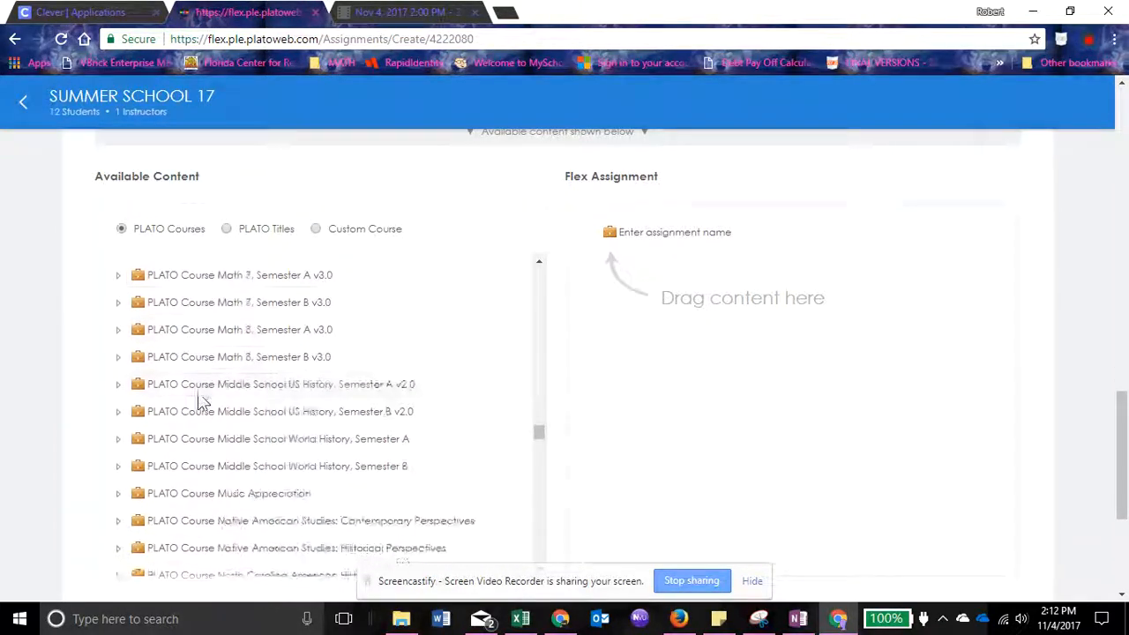
scroll(199, 396, up, 1)
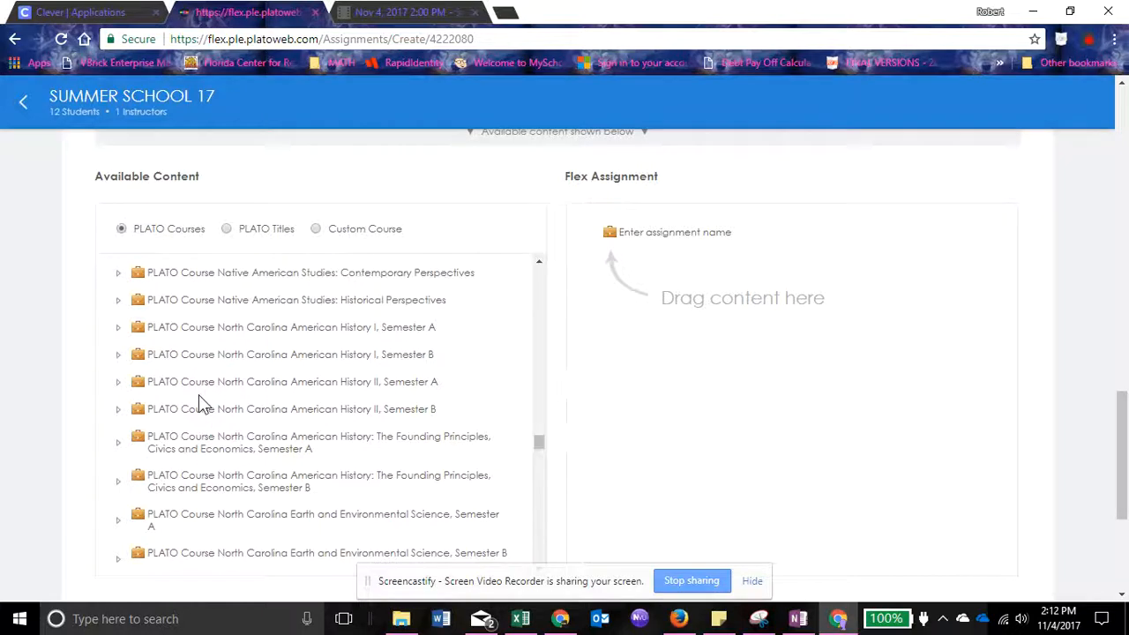
drag(198, 395, 224, 412)
scroll(224, 411, down, 3)
scroll(224, 419, down, 5)
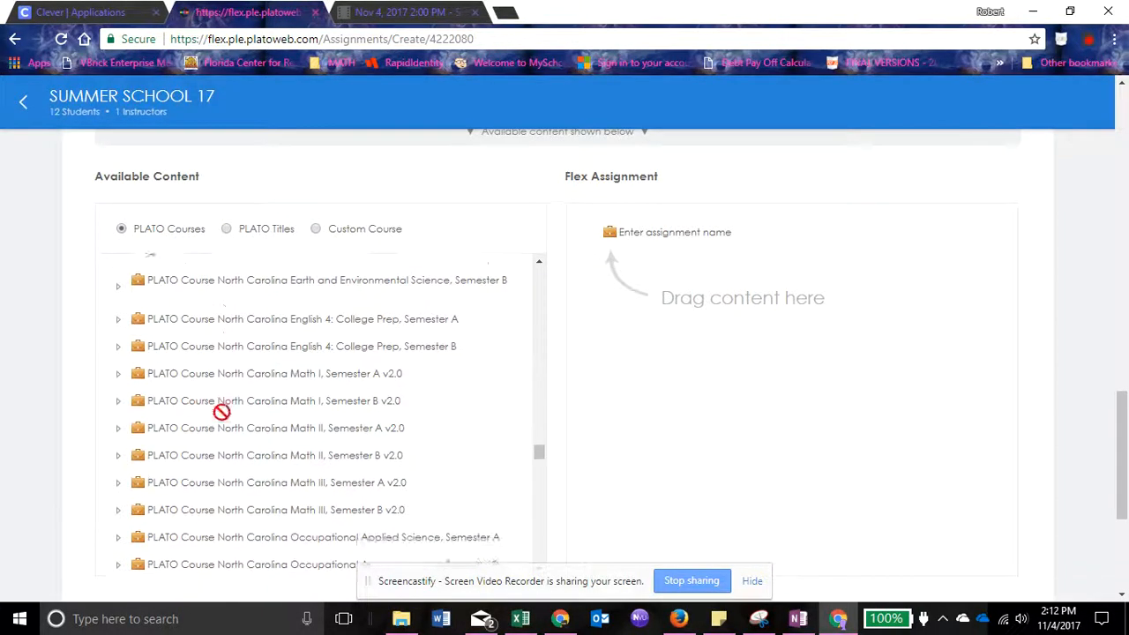
scroll(216, 419, down, 1)
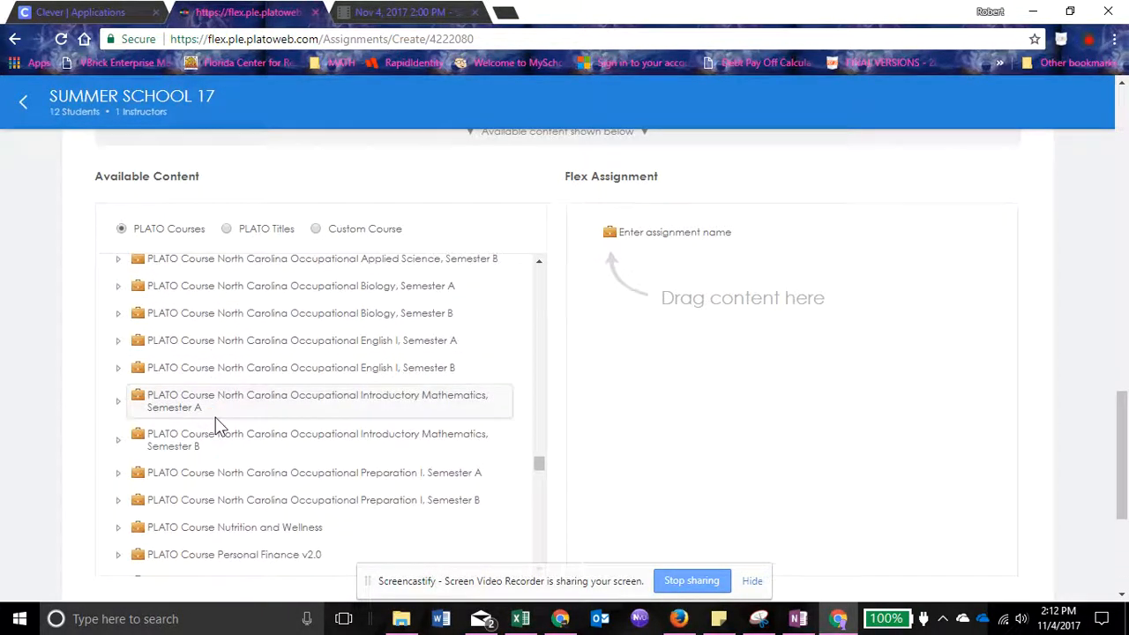
scroll(216, 419, down, 2)
scroll(216, 417, up, 2)
scroll(215, 417, up, 3)
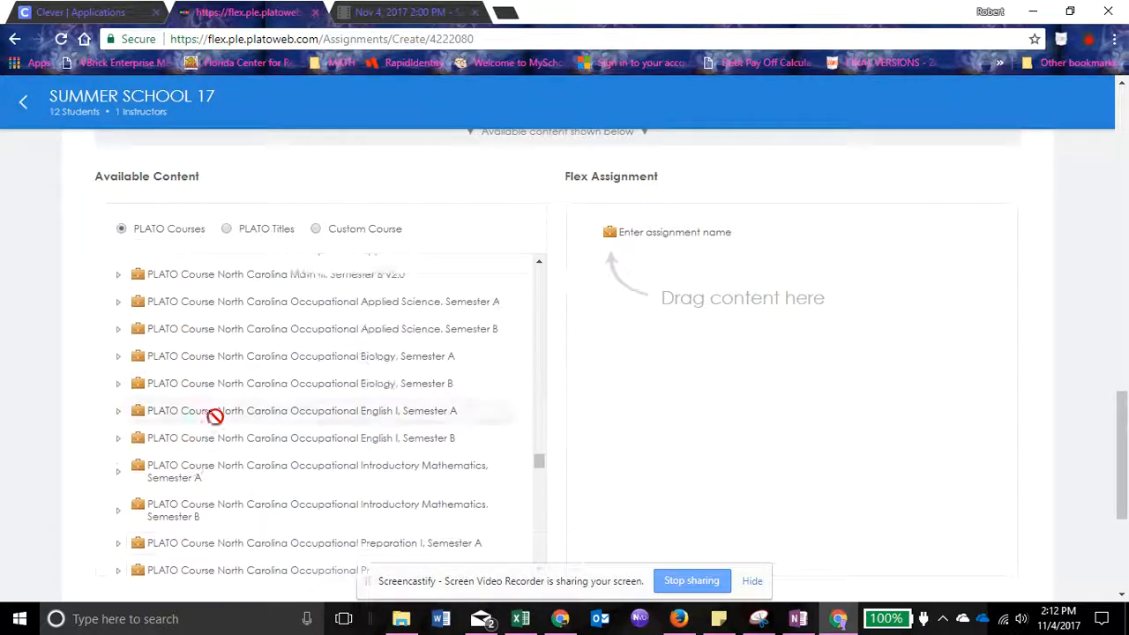
scroll(216, 416, down, 7)
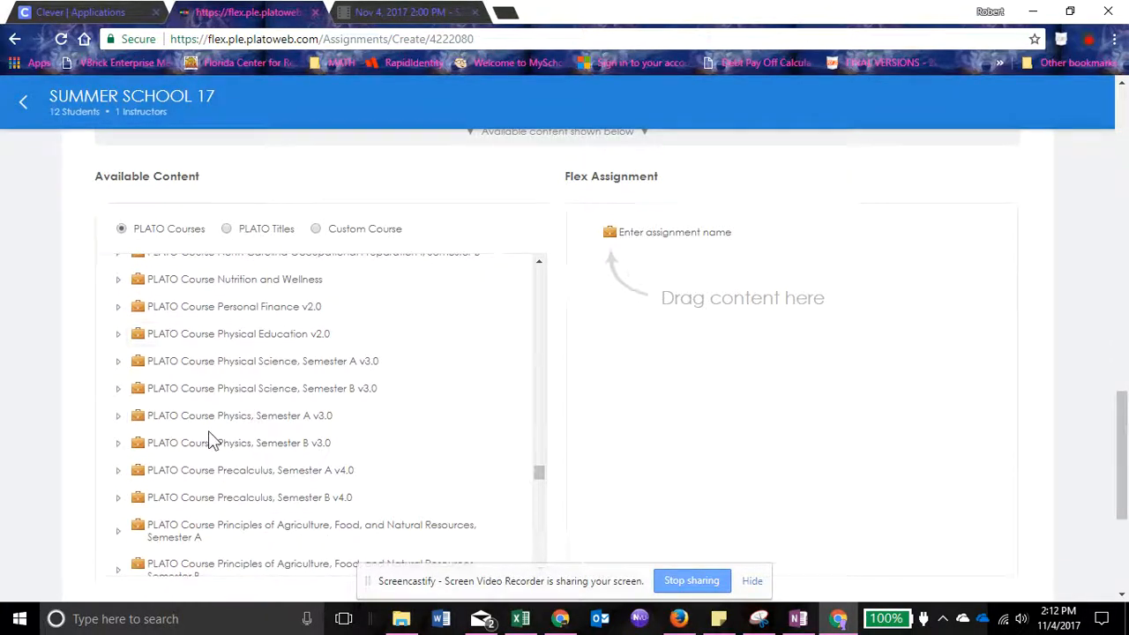
scroll(215, 417, down, 6)
scroll(212, 439, down, 8)
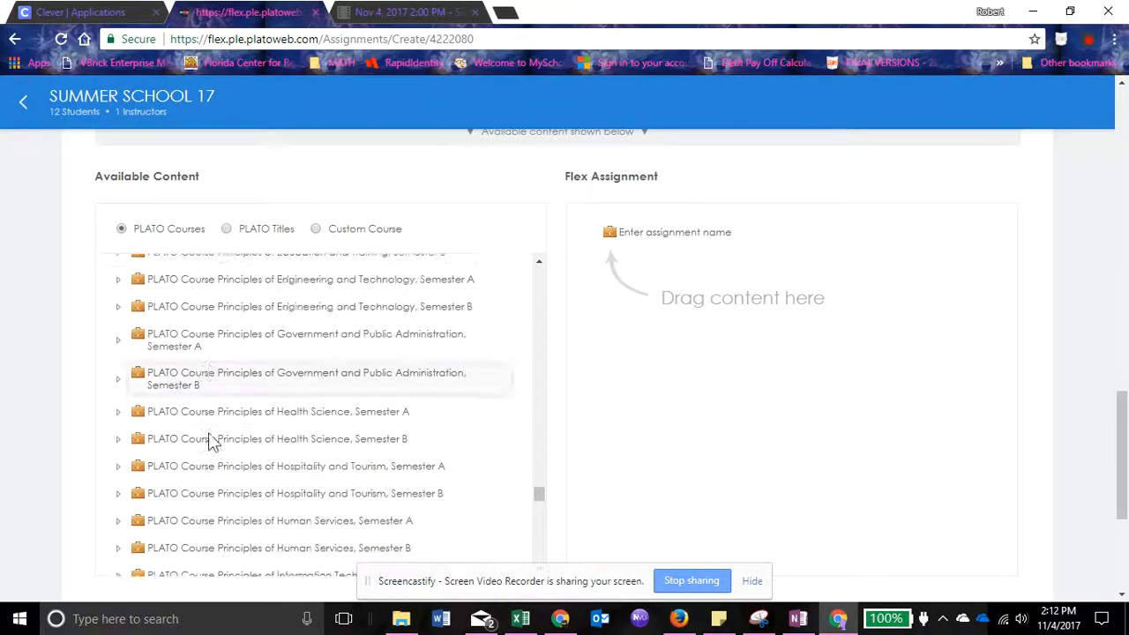
scroll(208, 433, down, 10)
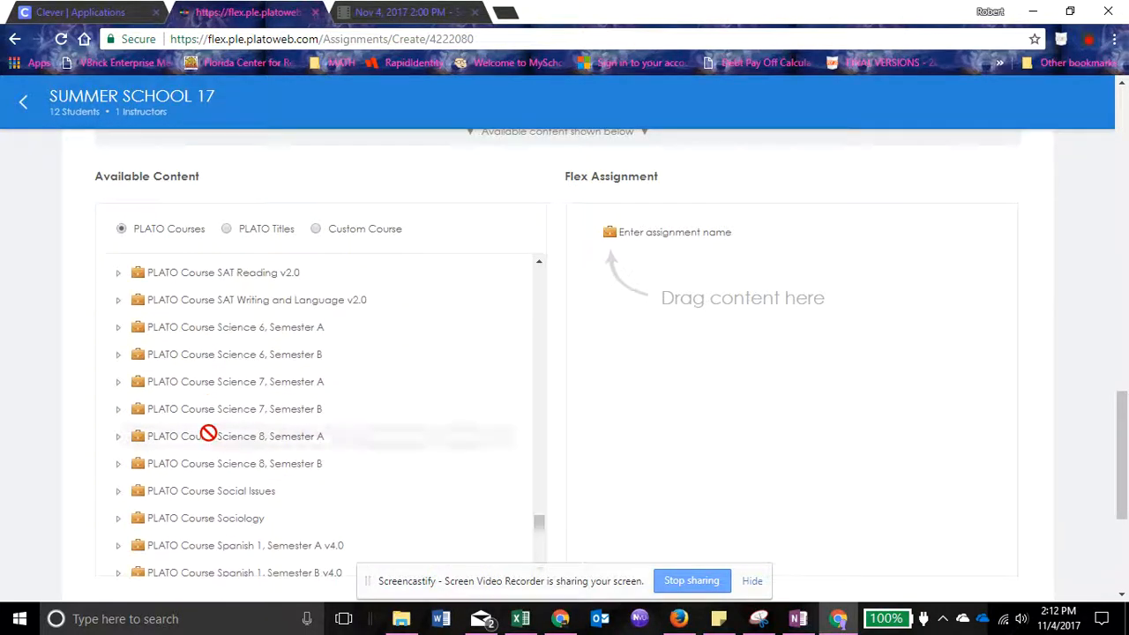
scroll(208, 433, down, 8)
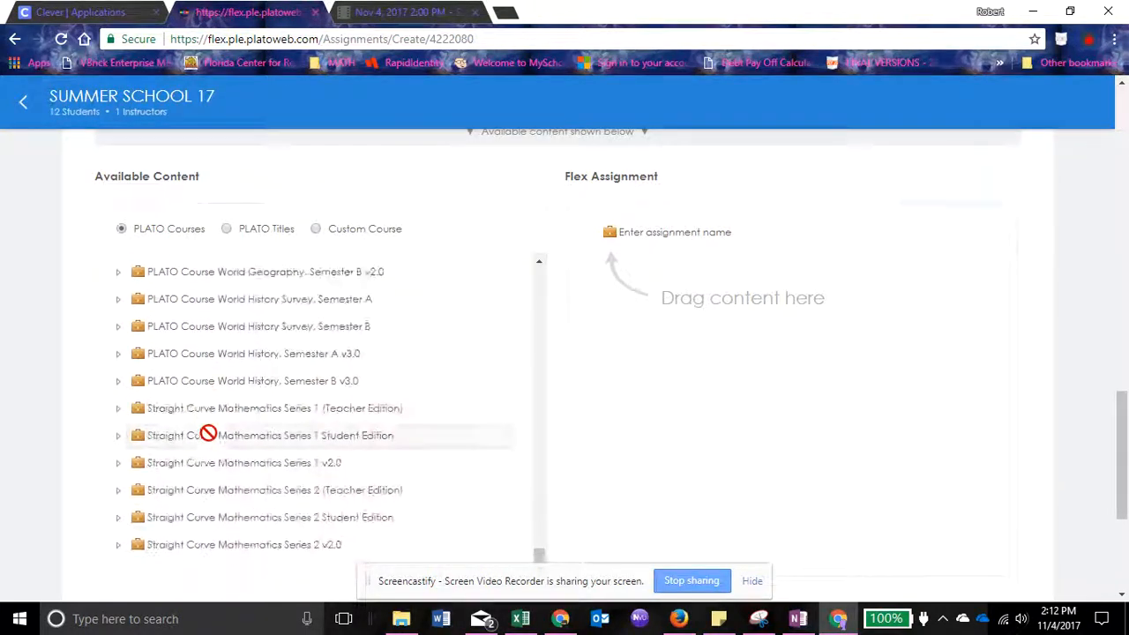
scroll(208, 433, up, 2)
scroll(208, 434, up, 10)
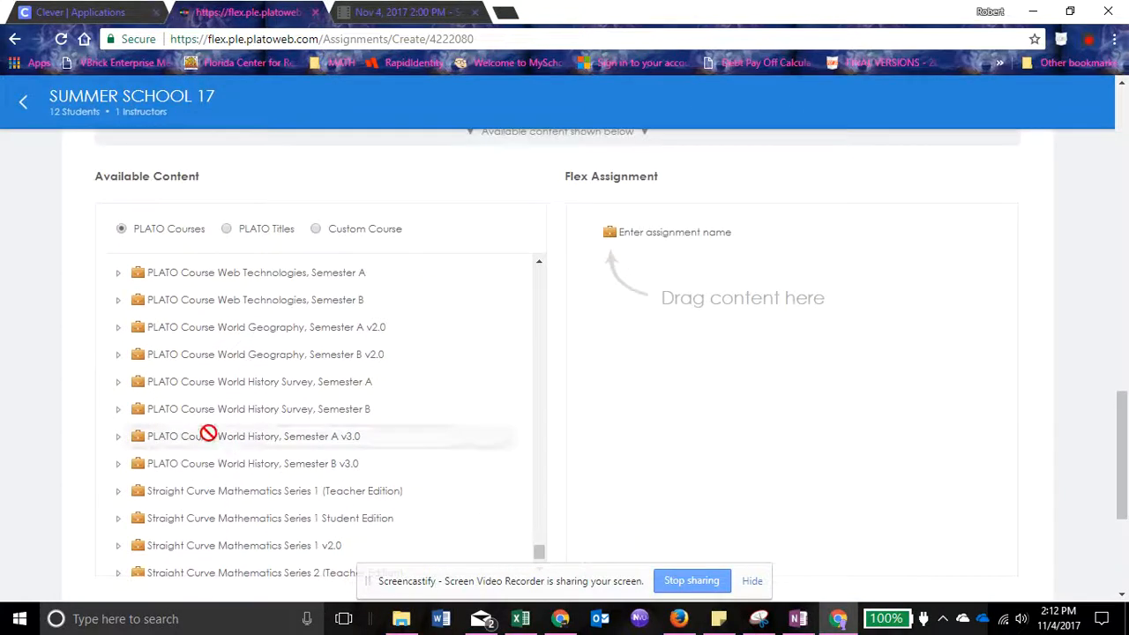
scroll(382, 360, up, 3)
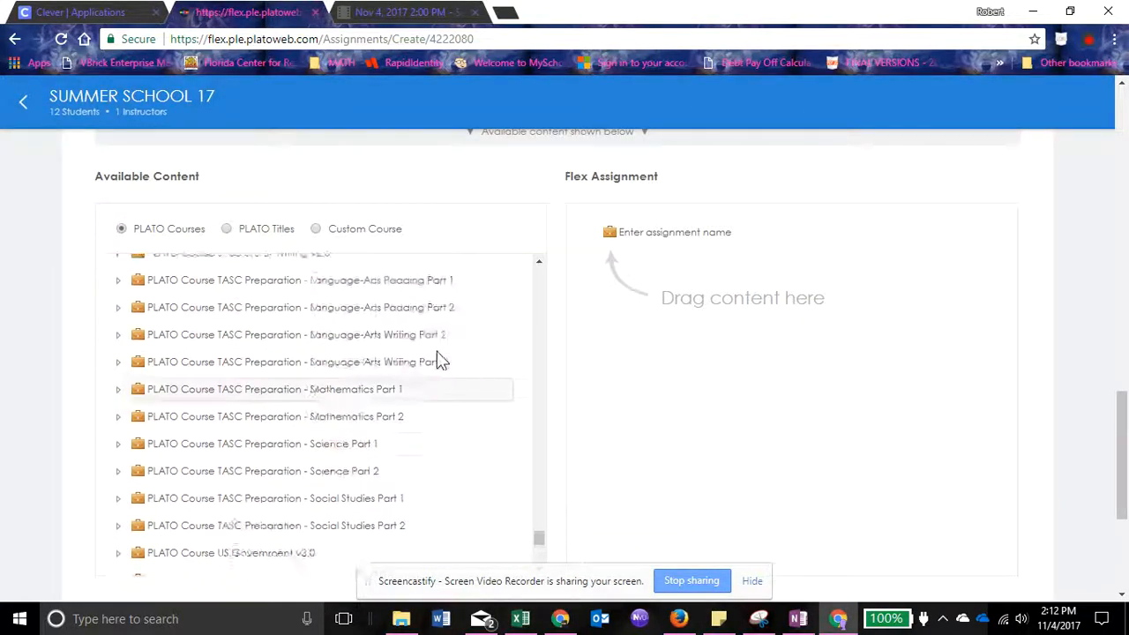
scroll(126, 343, up, 10)
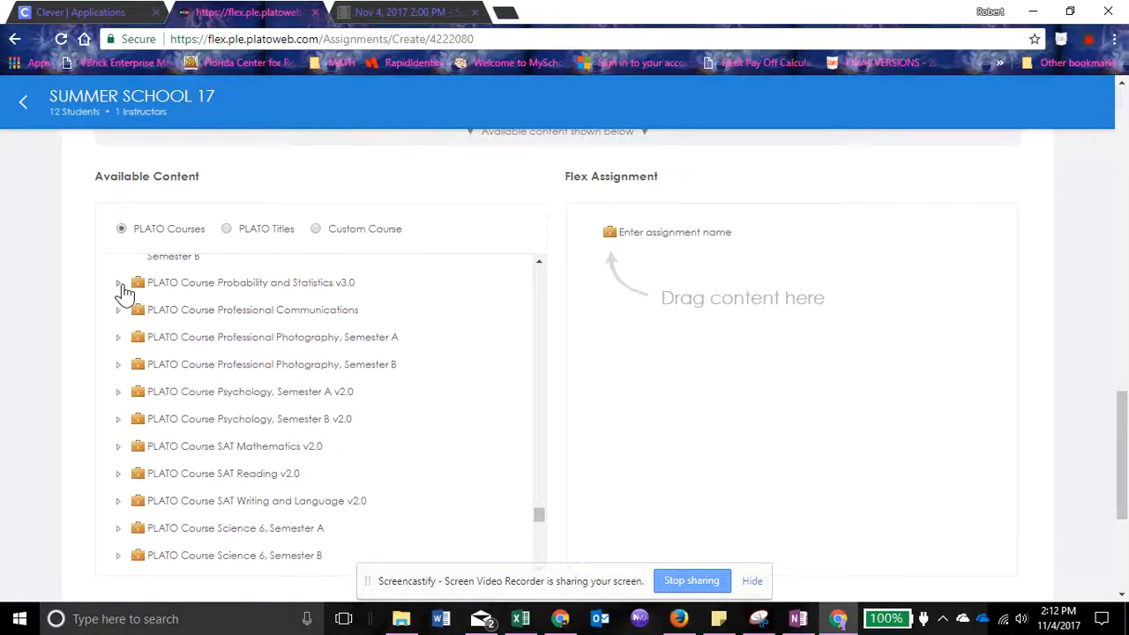
Expand PLATO Course Probability and Statistics v3.0 to view its units, and review the content filters and empty assignment area
click(119, 284)
scroll(236, 424, down, 1)
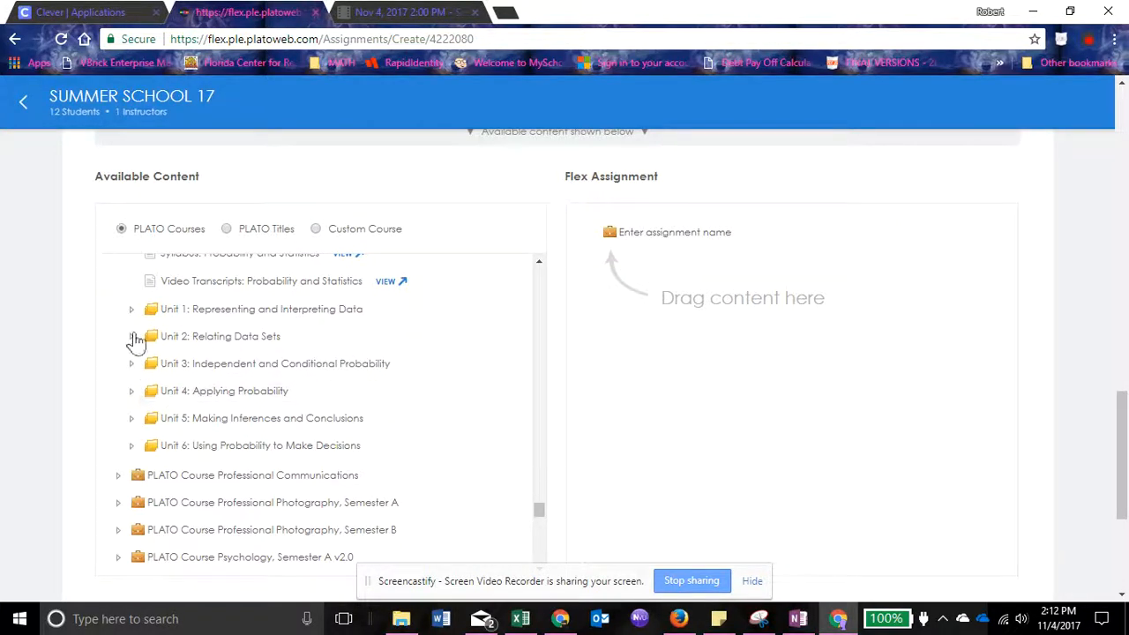
scroll(686, 383, up, 2)
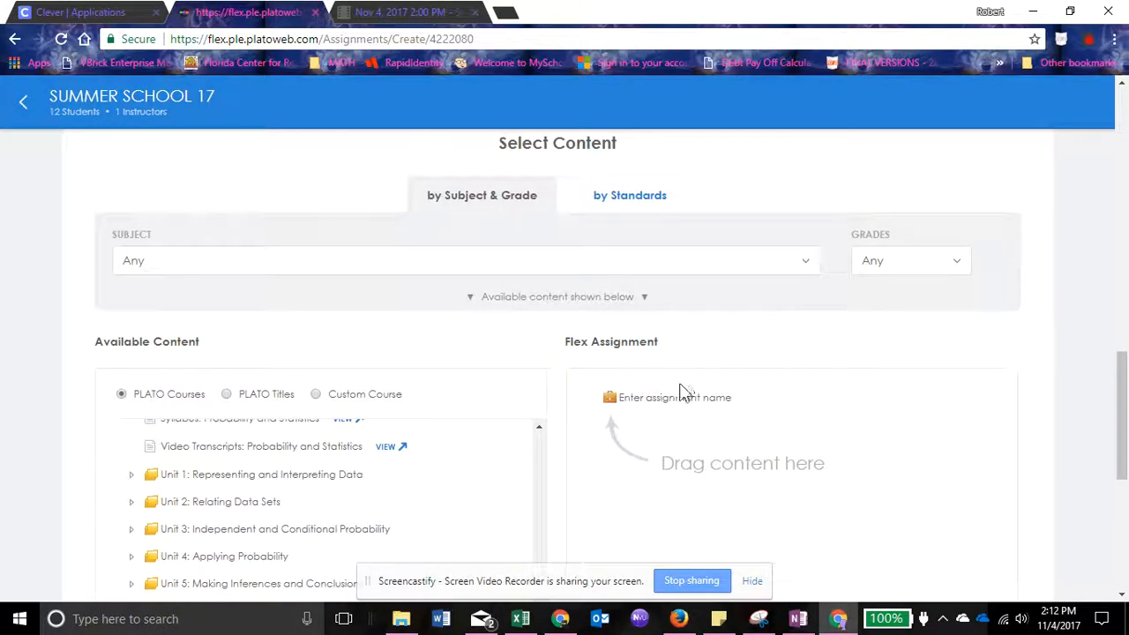
scroll(671, 366, up, 2)
scroll(396, 415, down, 2)
scroll(381, 432, down, 2)
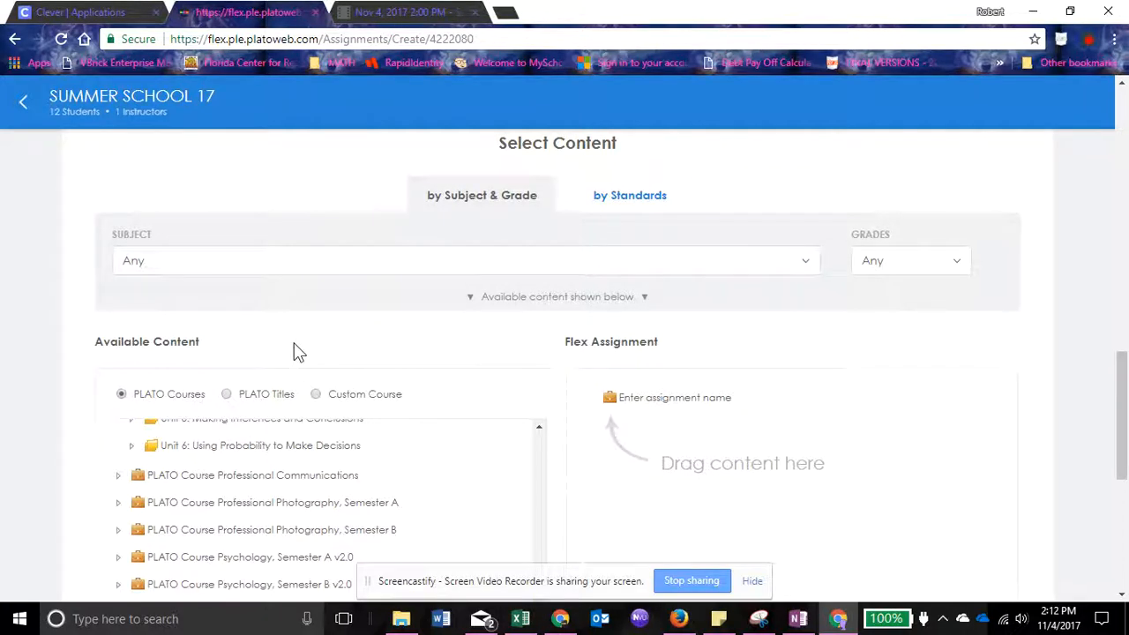
scroll(298, 352, down, 1)
scroll(529, 524, down, 1)
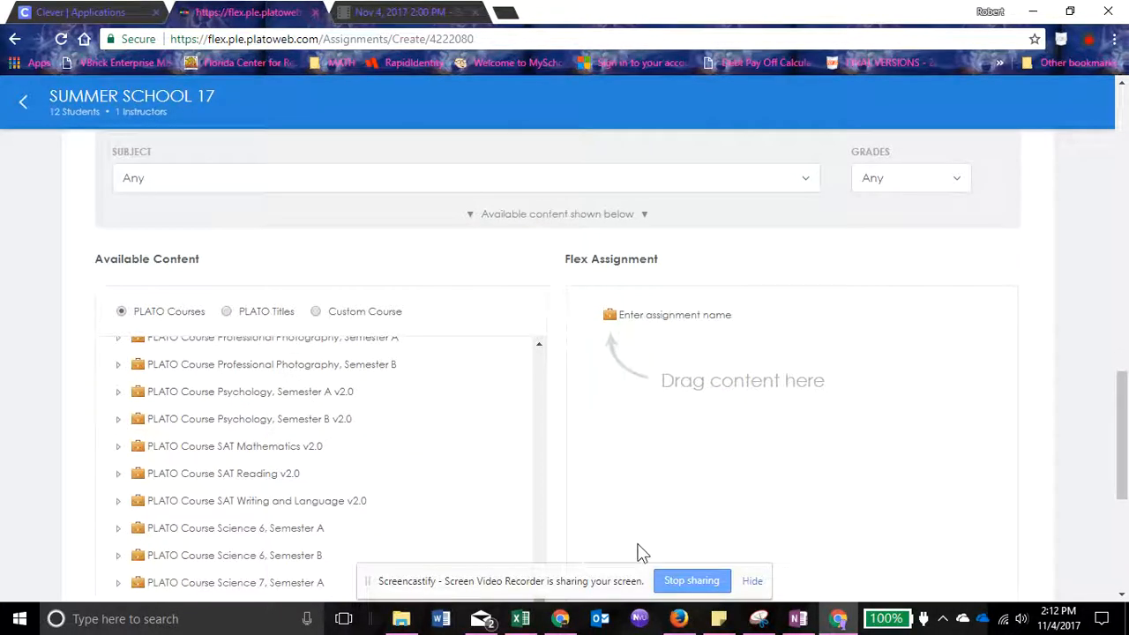